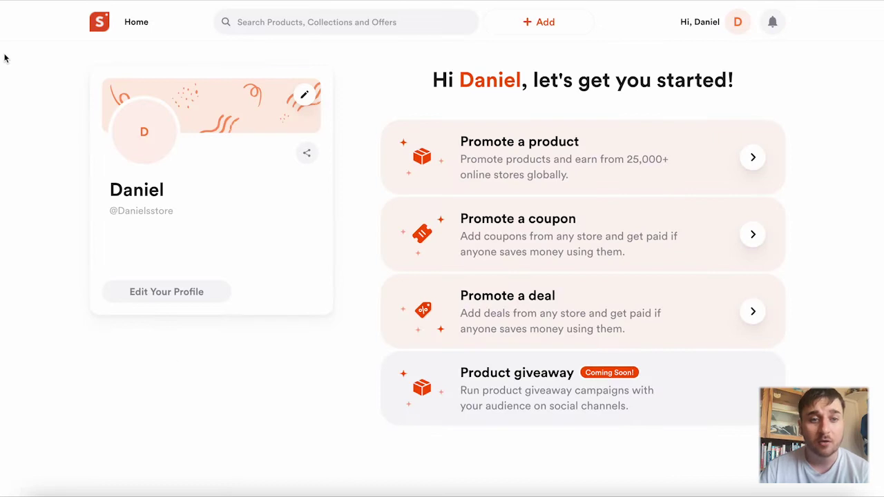
# Step: Open the store's cover image editor and save it without adding an image
pyautogui.click(305, 96)
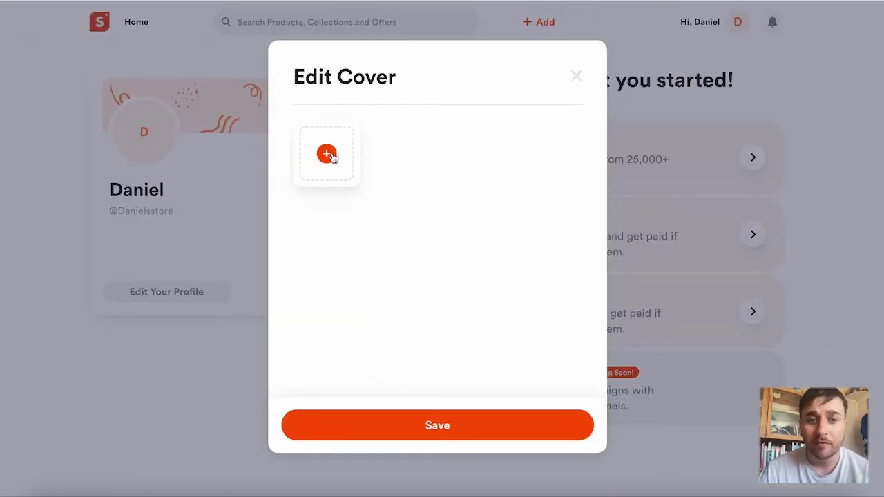
pyautogui.click(424, 425)
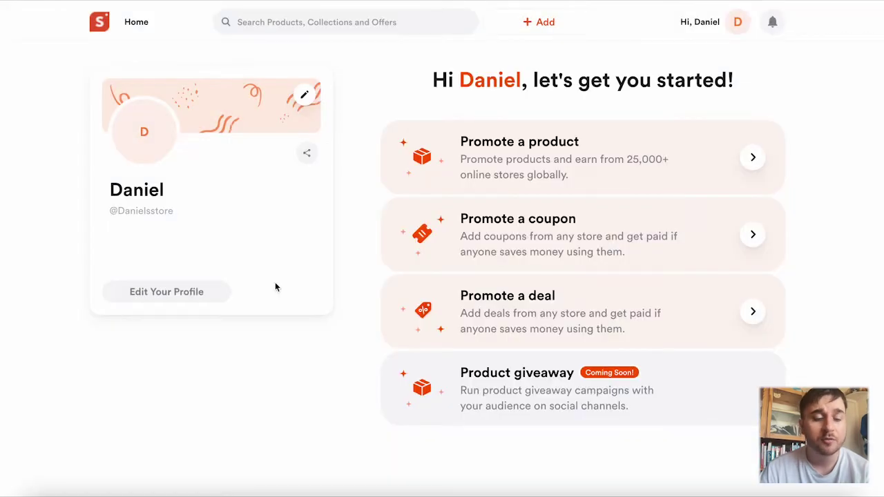
# Step: Edit the store profile, setting the About your Store text to "This is my store", and save the changes
pyautogui.click(197, 293)
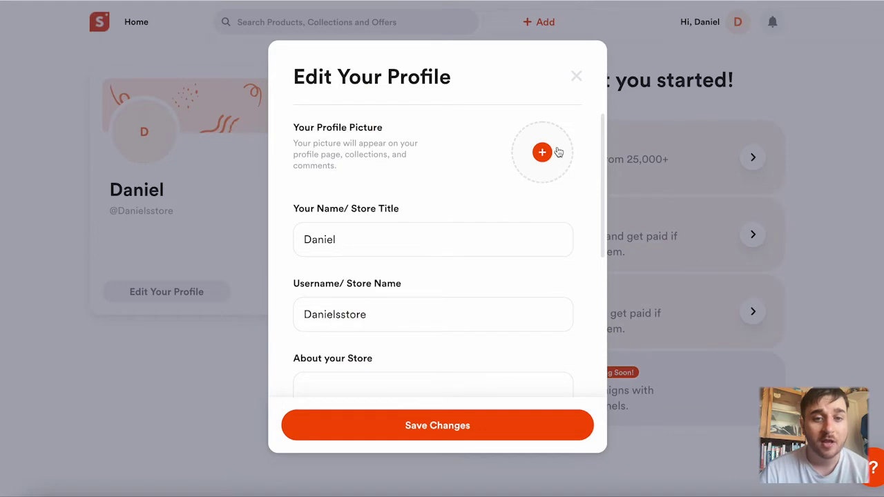
pyautogui.scroll(-1, 412, 197)
pyautogui.scroll(-2, 413, 197)
pyautogui.click(357, 174)
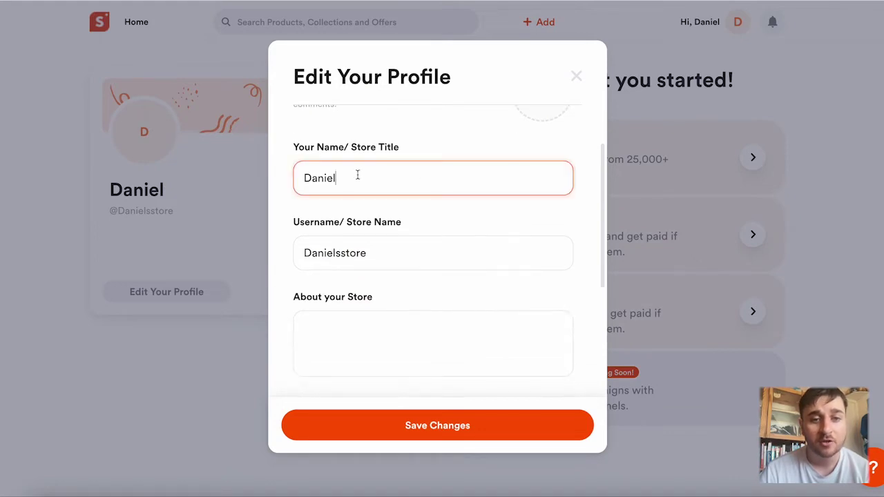
pyautogui.click(389, 254)
pyautogui.scroll(-2, 441, 248)
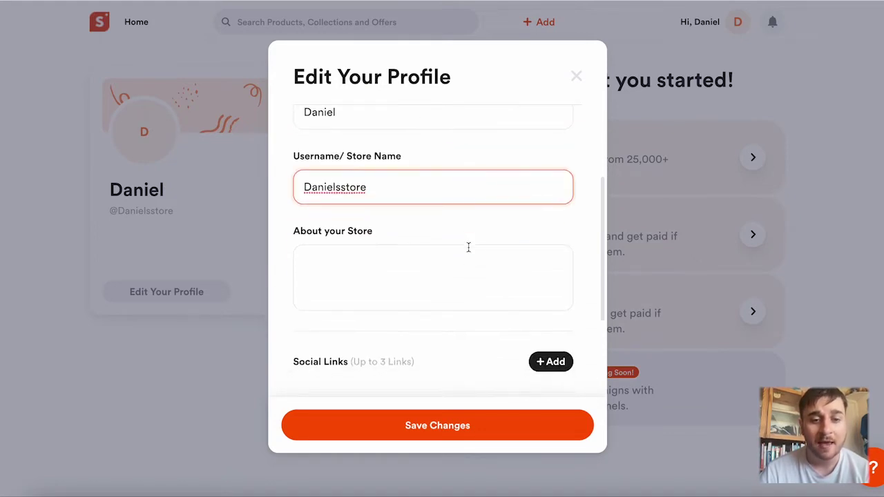
pyautogui.click(394, 258)
pyautogui.scroll(-2, 447, 256)
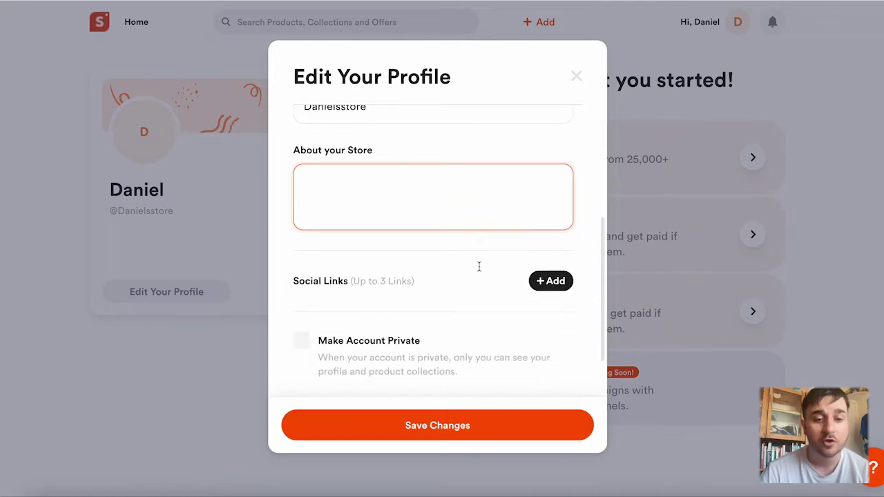
pyautogui.click(443, 298)
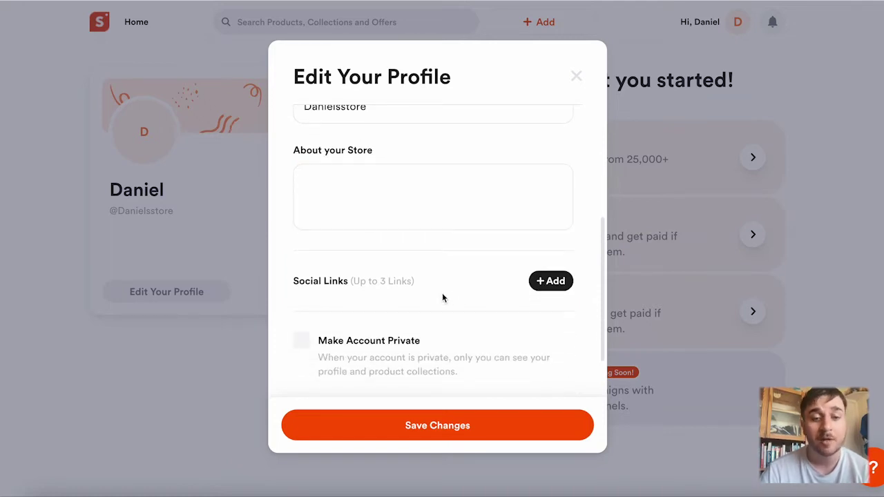
pyautogui.scroll(-2, 443, 296)
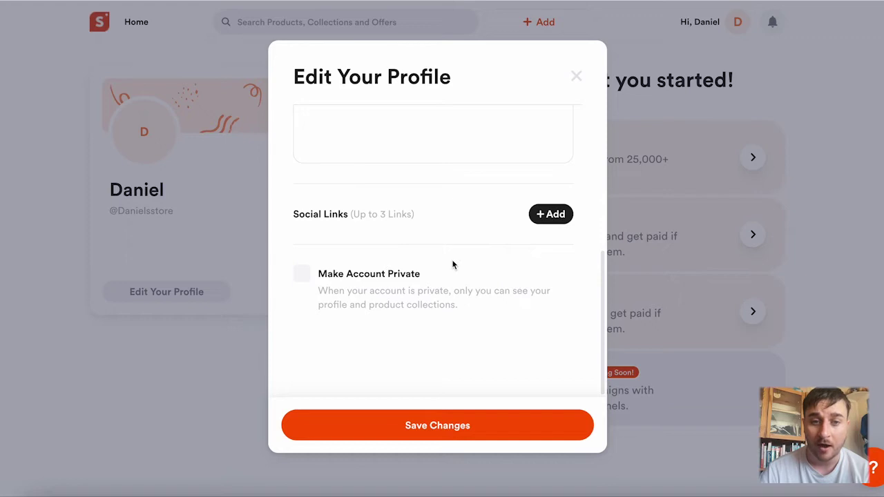
pyautogui.scroll(1, 452, 262)
pyautogui.click(614, 138)
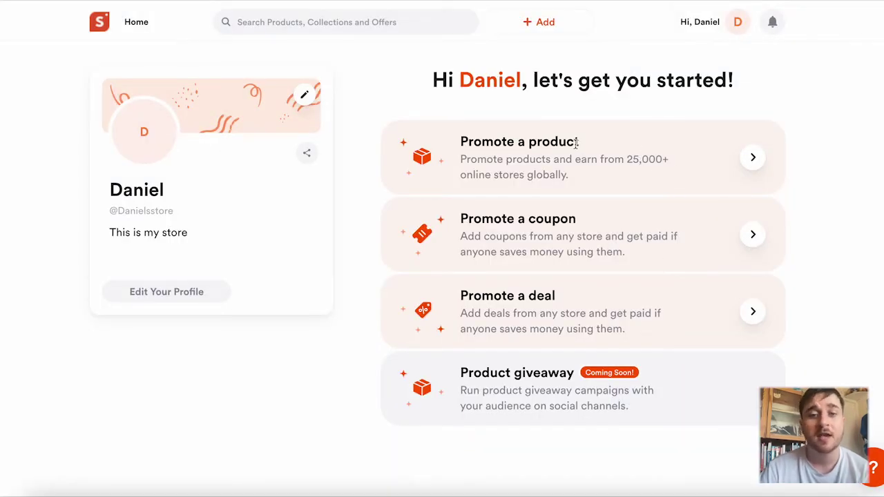
# Step: Start promoting the Nike MD Runner 2 Older Kids' Shoe, compare the monetization options and select Default
pyautogui.click(753, 159)
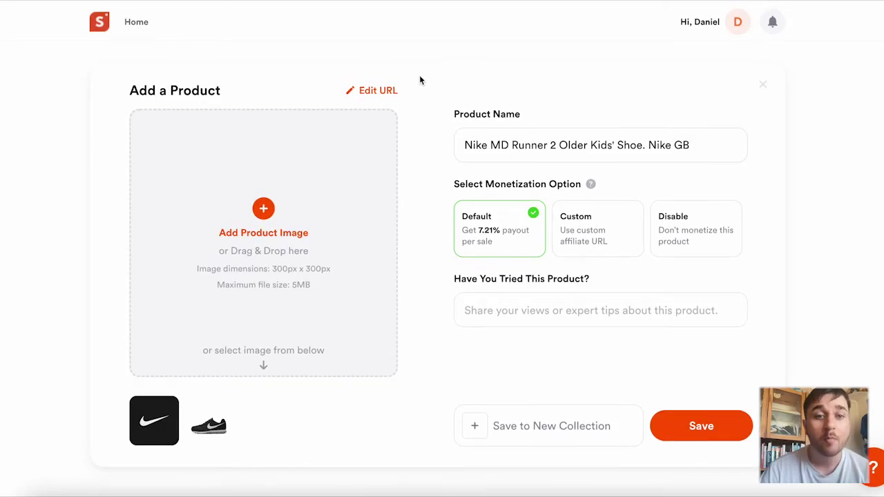
pyautogui.click(700, 145)
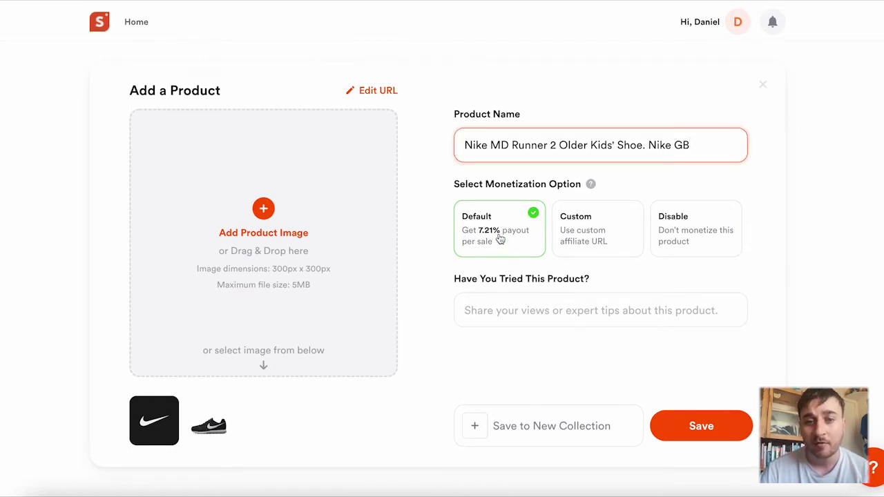
pyautogui.click(596, 247)
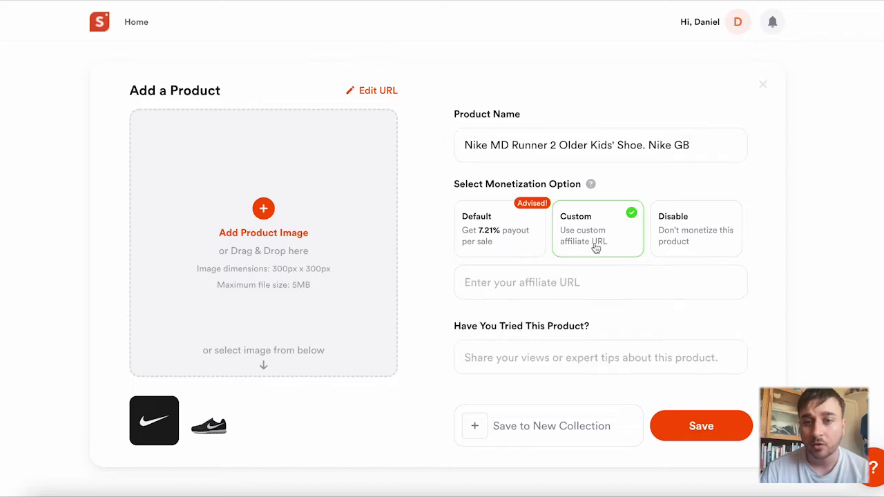
pyautogui.click(706, 252)
pyautogui.click(501, 245)
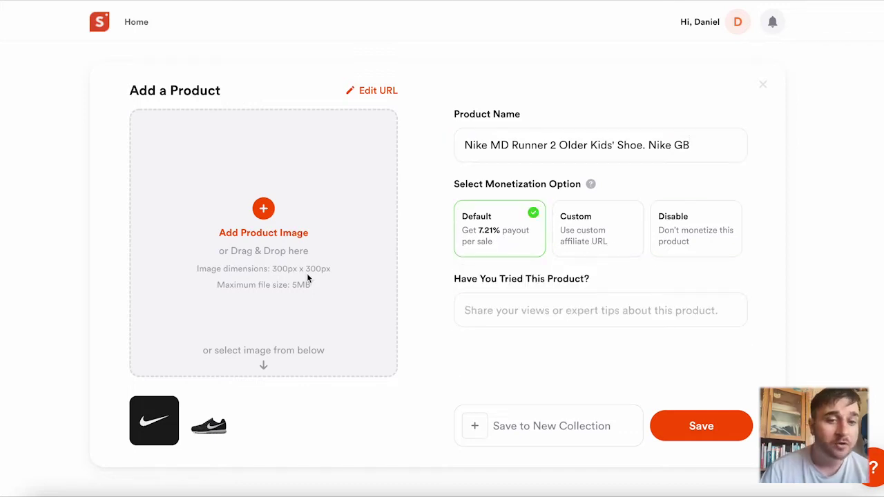
# Step: Choose the suggested black shoe picture as the product image
pyautogui.click(219, 427)
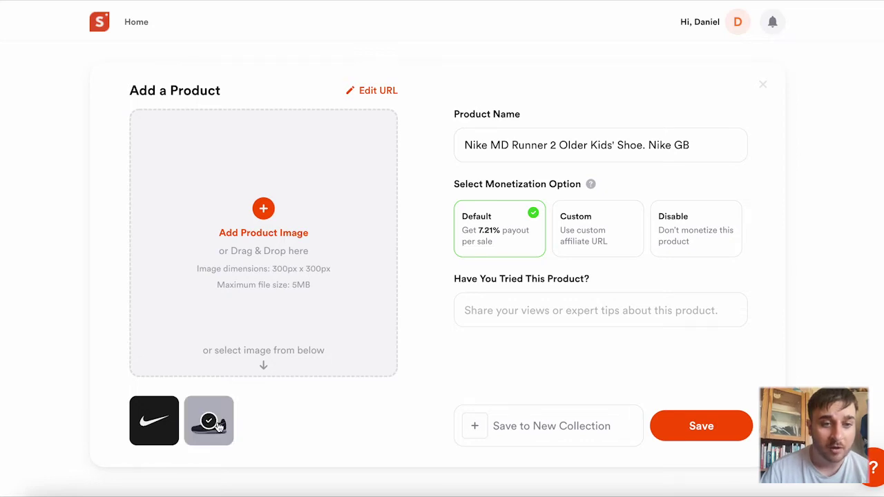
pyautogui.click(166, 427)
pyautogui.click(211, 427)
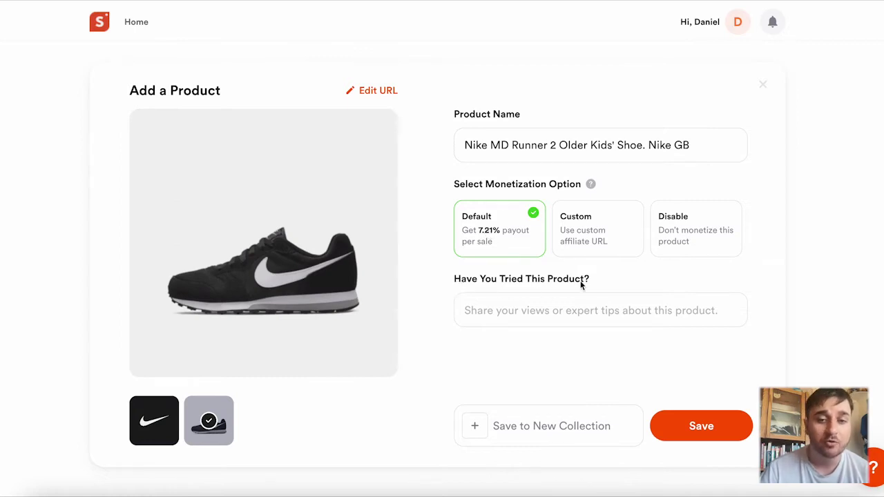
# Step: Save the product to a new collection named Shoes, leaving the review blank, and copy its share link
pyautogui.click(513, 317)
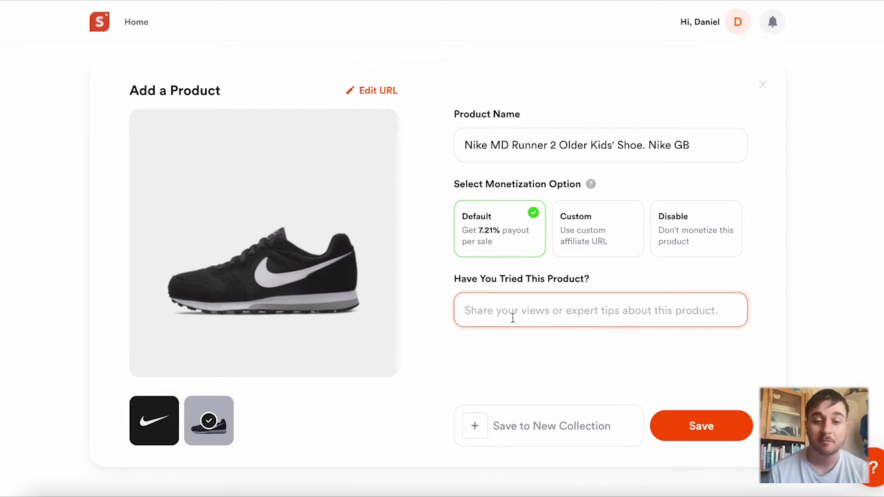
pyautogui.click(476, 426)
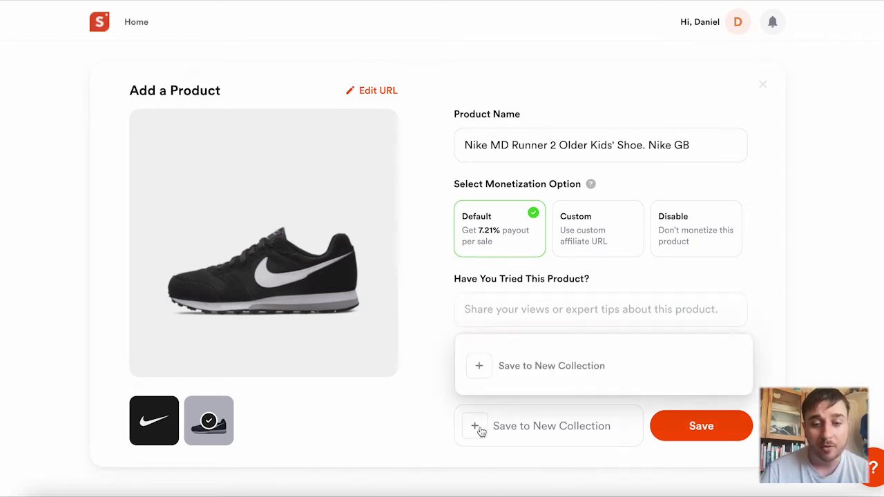
pyautogui.click(482, 368)
pyautogui.click(545, 323)
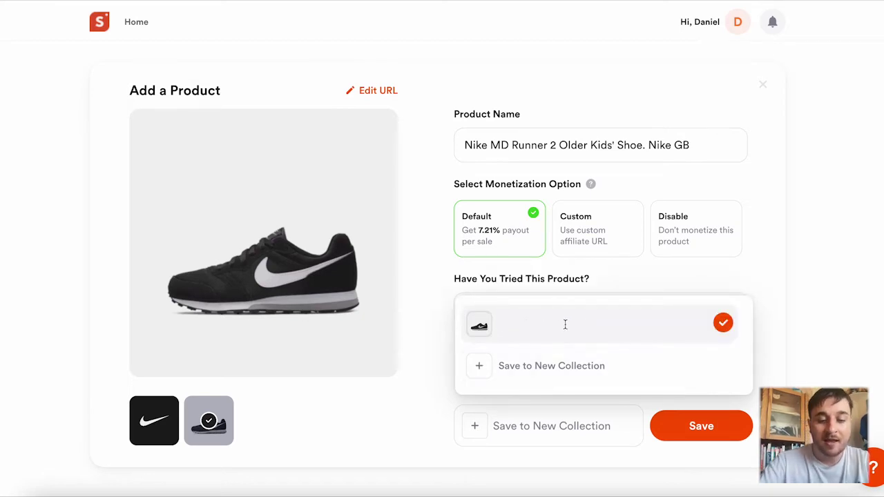
pyautogui.write('Shoes')
pyautogui.click(723, 323)
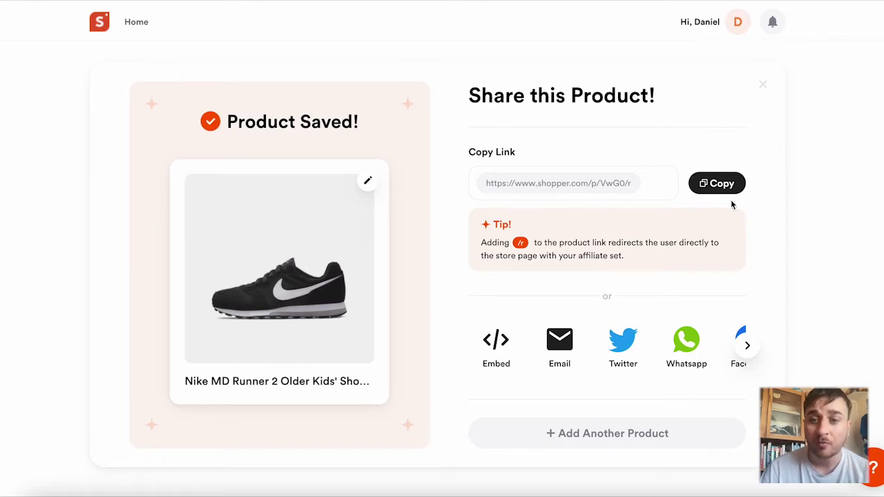
pyautogui.click(712, 182)
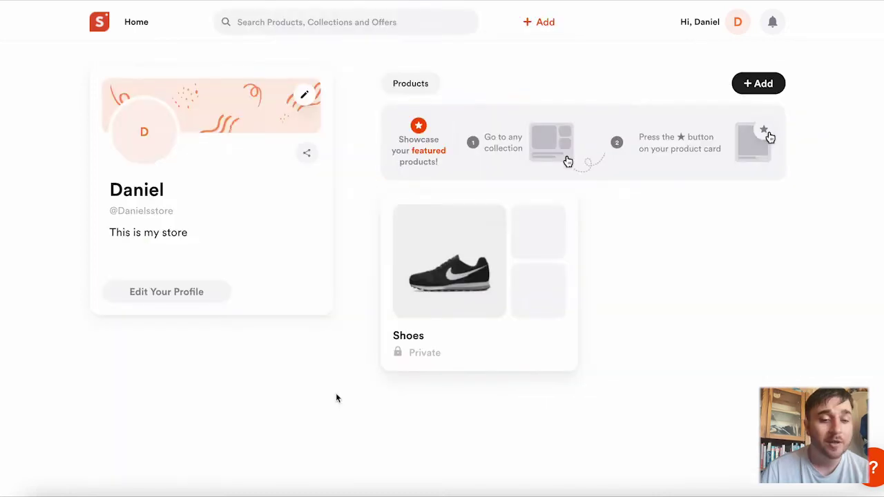
# Step: Check the Shoes collection's options, and open the collection to examine its cover area, visibility setting and product
pyautogui.moveTo(504, 324)
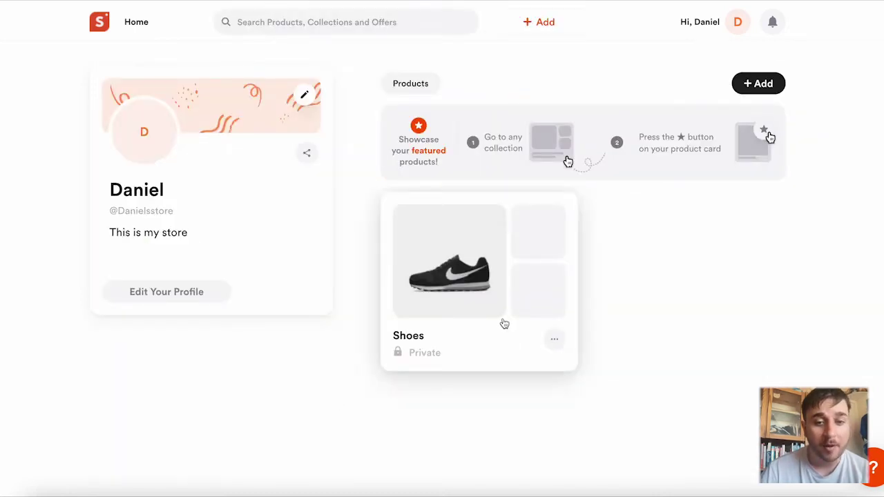
pyautogui.click(554, 339)
pyautogui.click(527, 457)
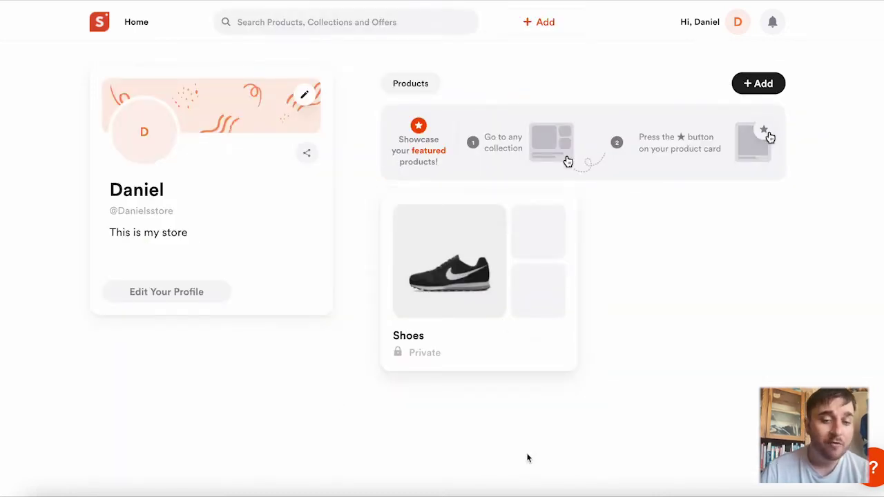
pyautogui.click(498, 304)
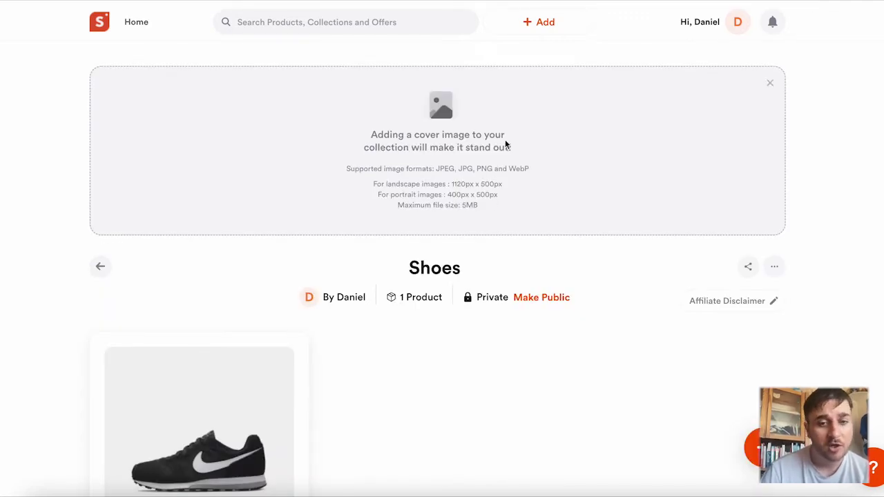
pyautogui.scroll(-1, 564, 242)
pyautogui.scroll(-2, 493, 197)
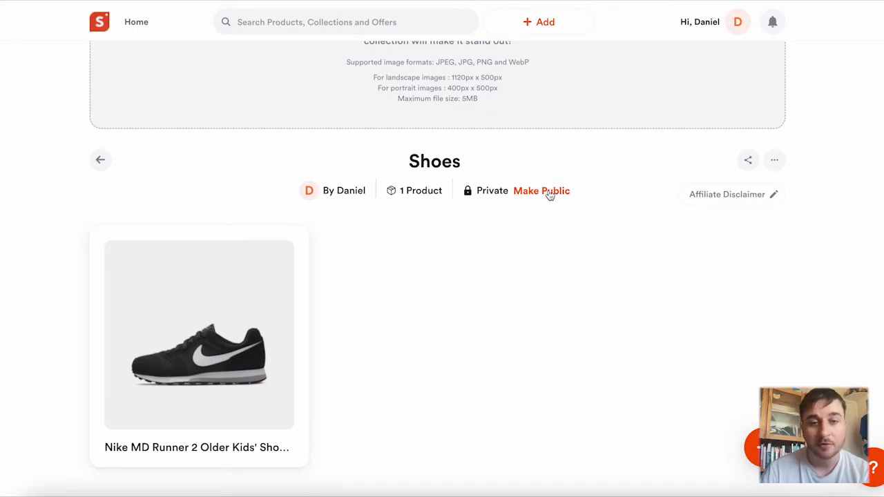
# Step: Open the collection's affiliate disclaimer settings and look through the Cookie Policy, Privacy Policy and Terms of Use pages
pyautogui.click(739, 197)
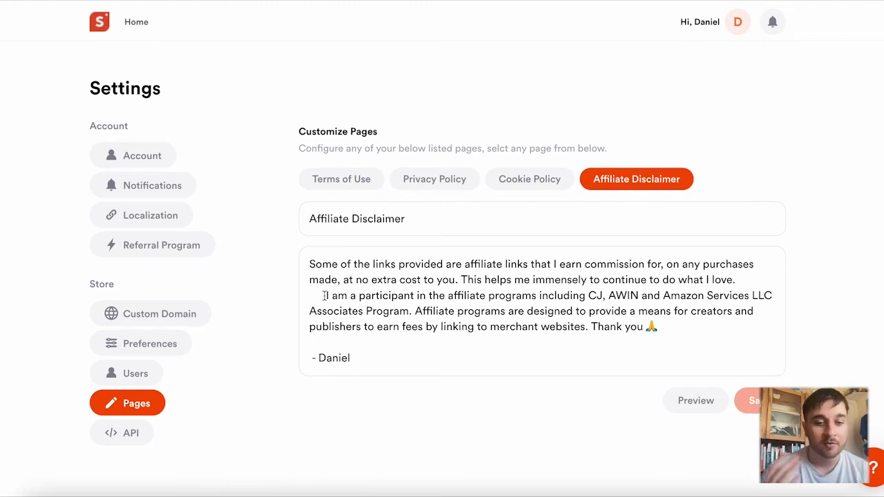
pyautogui.click(529, 182)
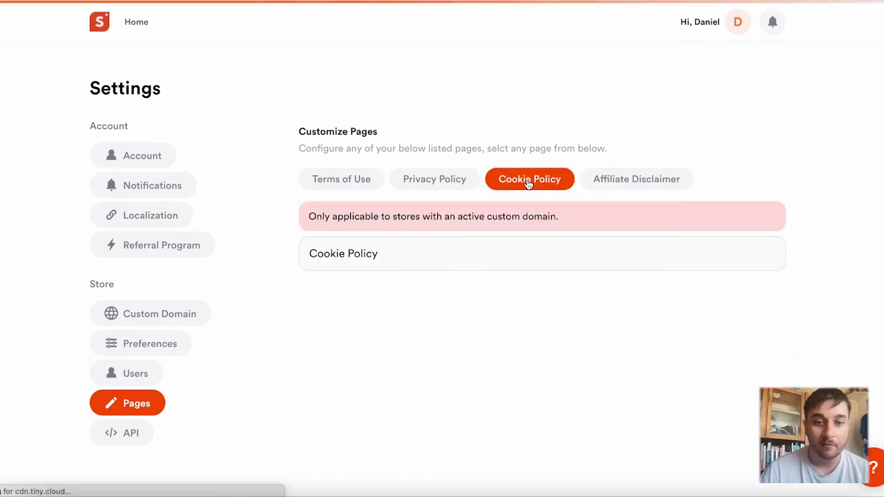
pyautogui.click(441, 181)
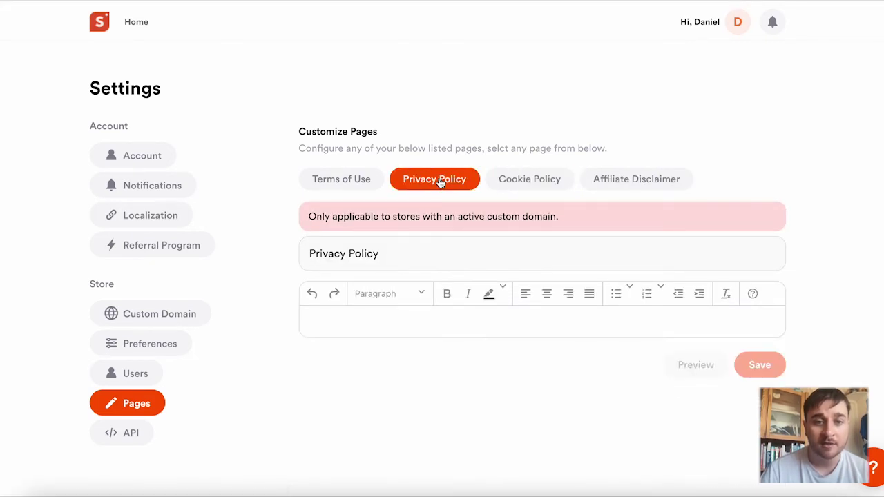
pyautogui.click(339, 183)
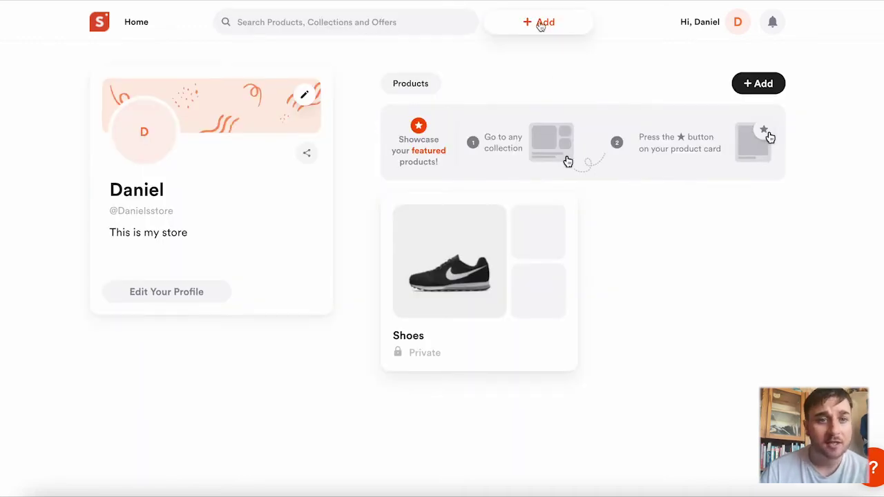
# Step: Start a new coupon submission and set its store to Nike UK
pyautogui.click(541, 25)
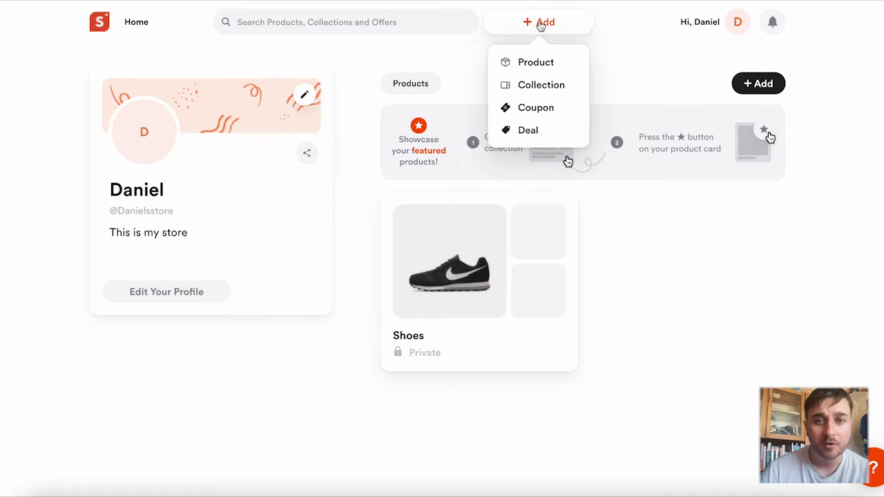
pyautogui.click(546, 112)
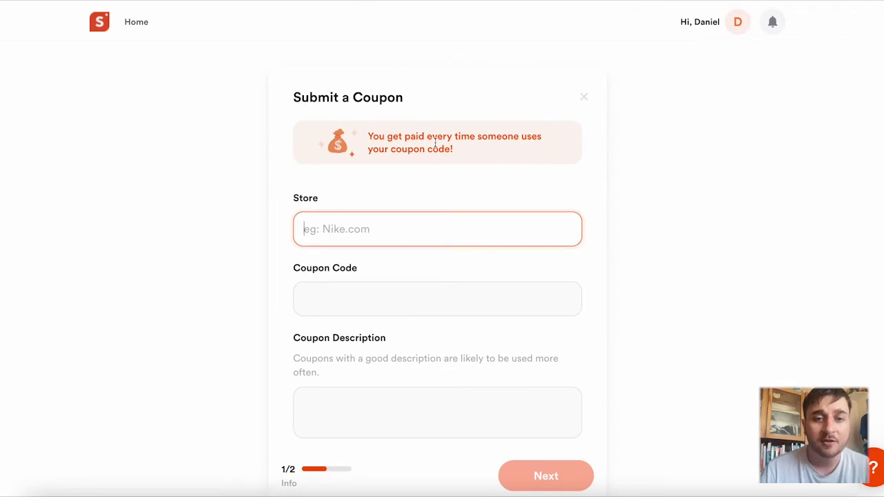
pyautogui.scroll(-1, 502, 168)
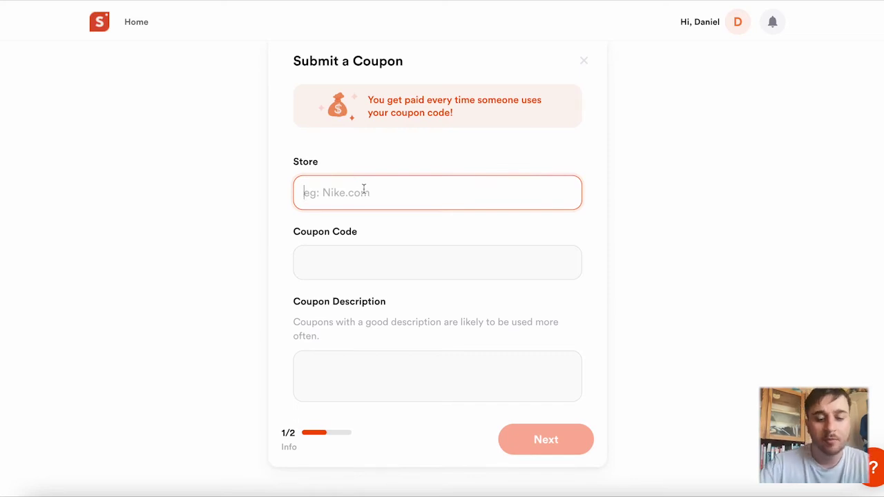
pyautogui.write('Nike UK')
pyautogui.click(360, 243)
# Step: Enter the coupon code "Custom Code" with the description "This code will get you a discount" and continue to the verification stage
pyautogui.press('Tab')
pyautogui.write('Cust')
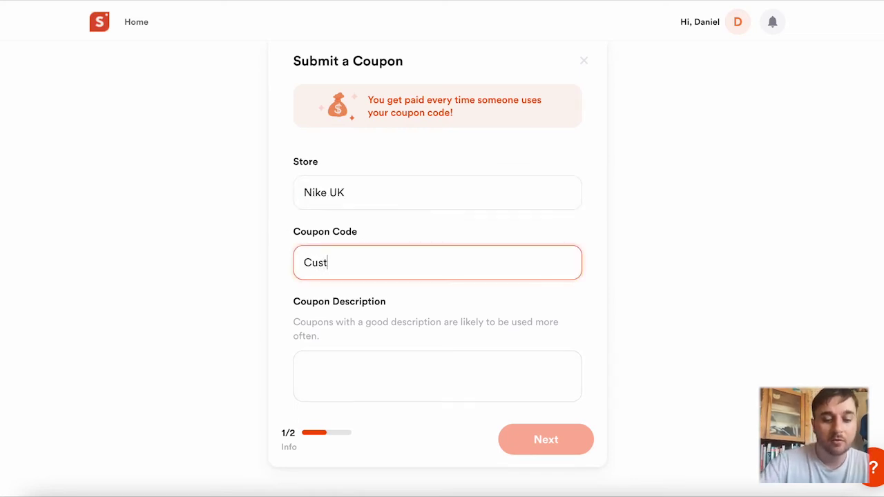
pyautogui.write('om Code')
pyautogui.click(516, 387)
pyautogui.write('This code will get you a discount')
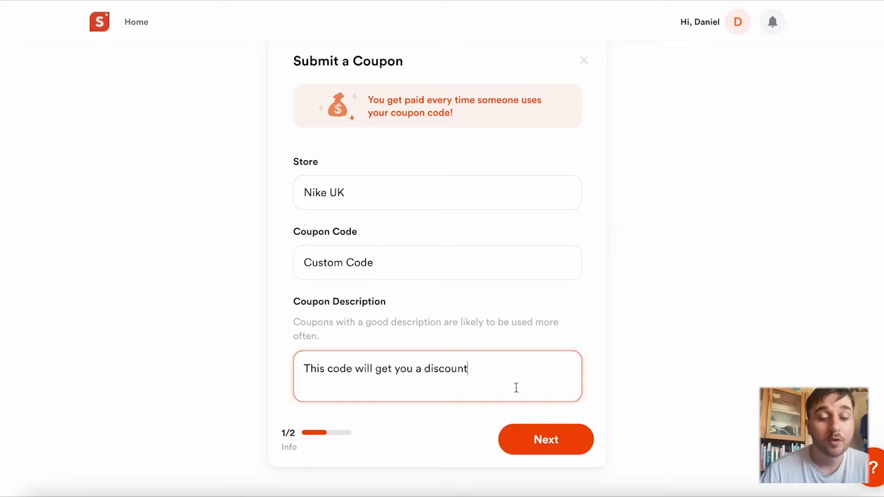
pyautogui.click(557, 440)
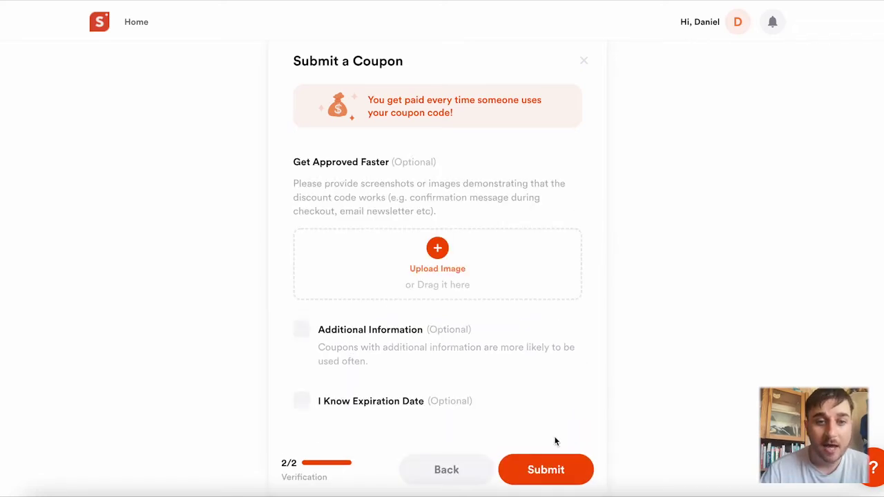
pyautogui.scroll(-1, 608, 203)
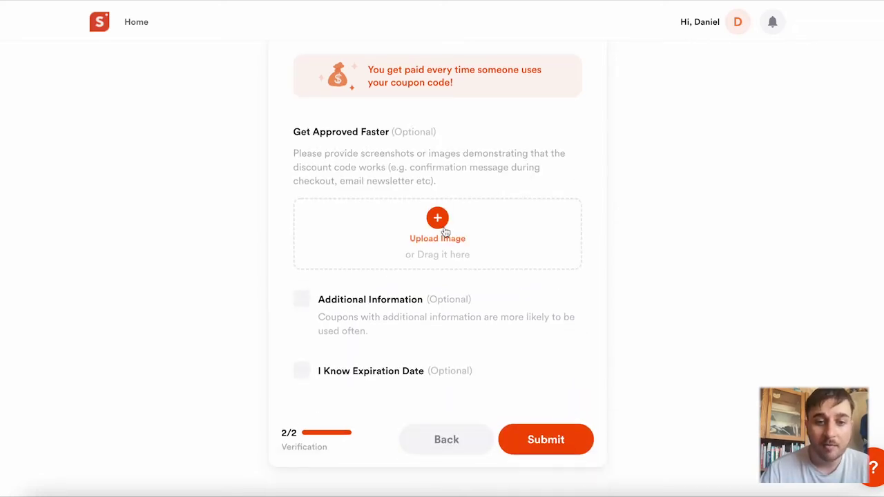
# Step: Check the optional additional information and expiration date fields, submit the coupon without them, and return to the storefront
pyautogui.click(302, 300)
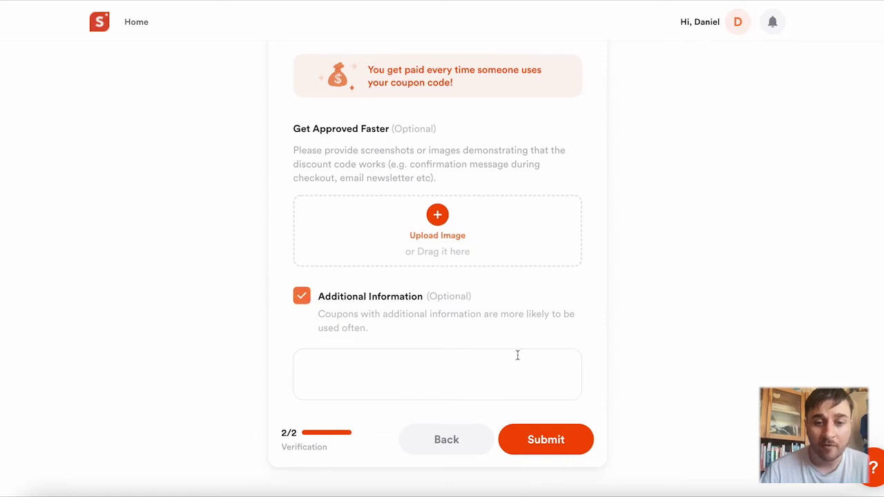
pyautogui.scroll(-2, 442, 332)
pyautogui.click(304, 239)
pyautogui.click(303, 370)
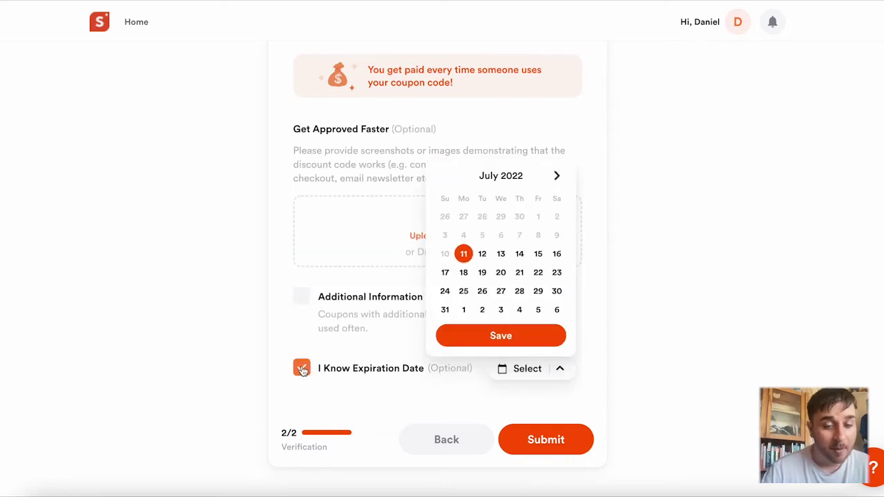
pyautogui.click(302, 369)
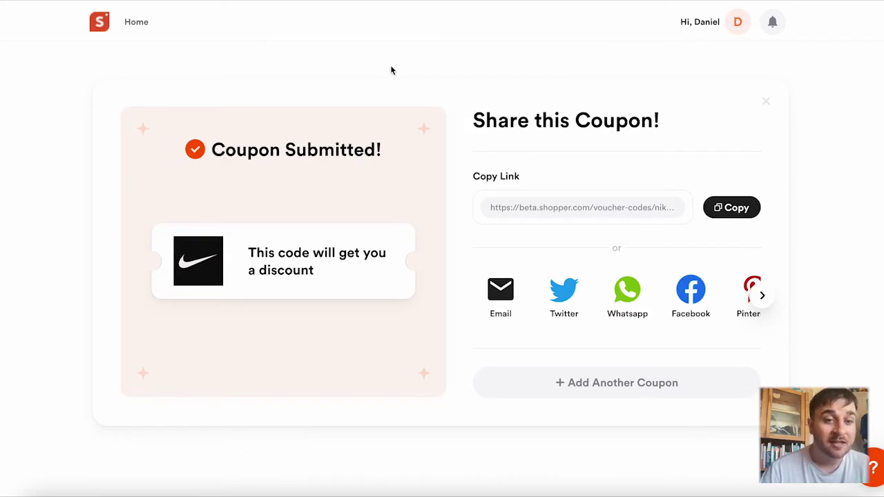
pyautogui.click(476, 47)
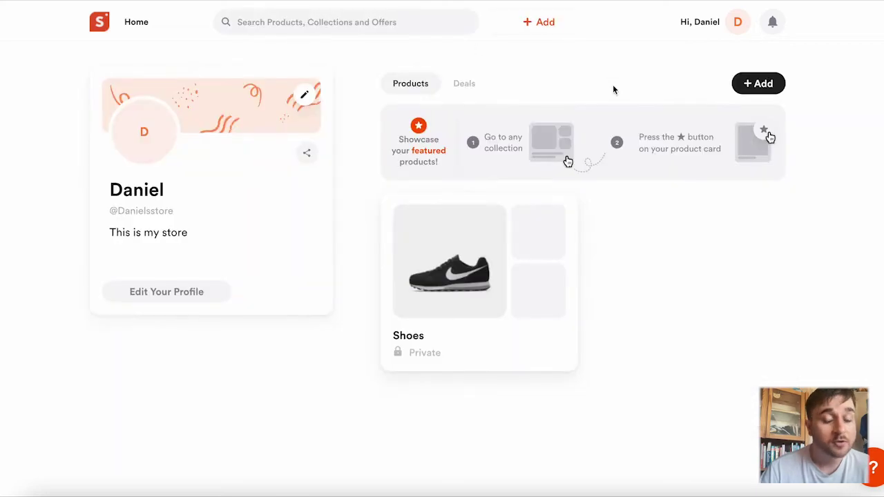
# Step: Submit a deal titled "£25 off" for the copied Nike MD Runner 2 product URL and return to the storefront
pyautogui.click(555, 31)
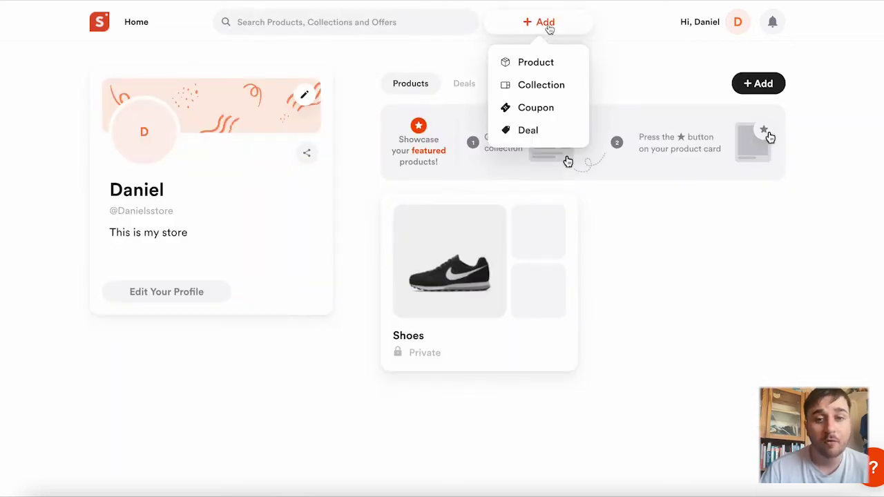
pyautogui.click(527, 131)
pyautogui.click(406, 245)
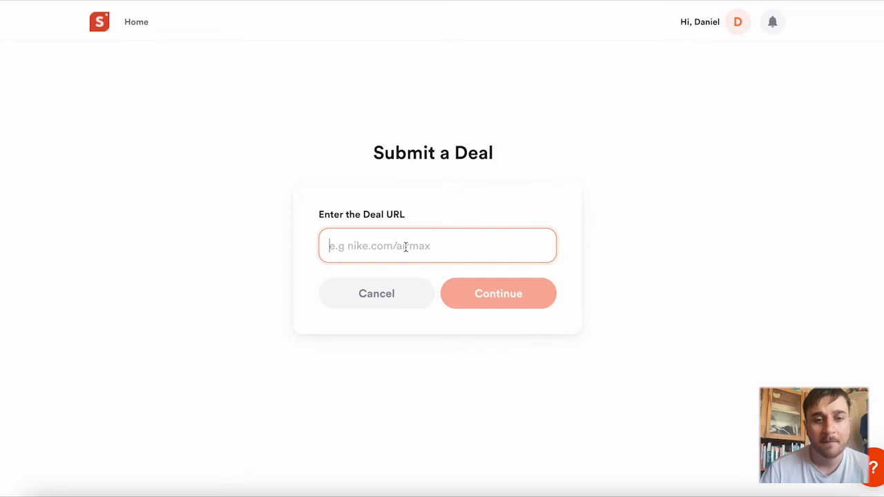
pyautogui.hotkey('ctrl', 'v')
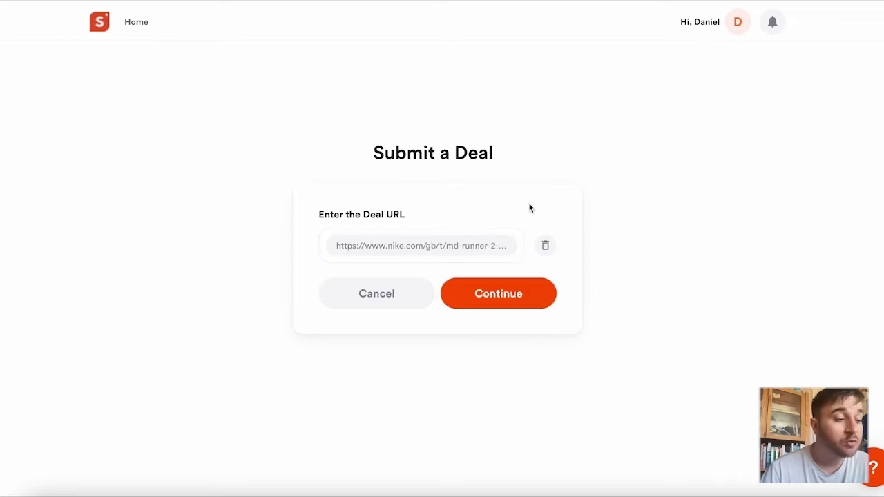
pyautogui.click(496, 297)
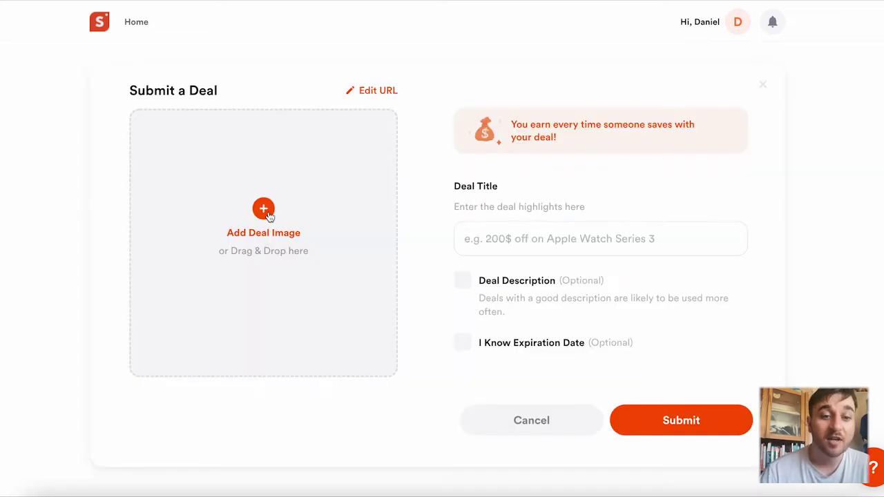
pyautogui.click(502, 235)
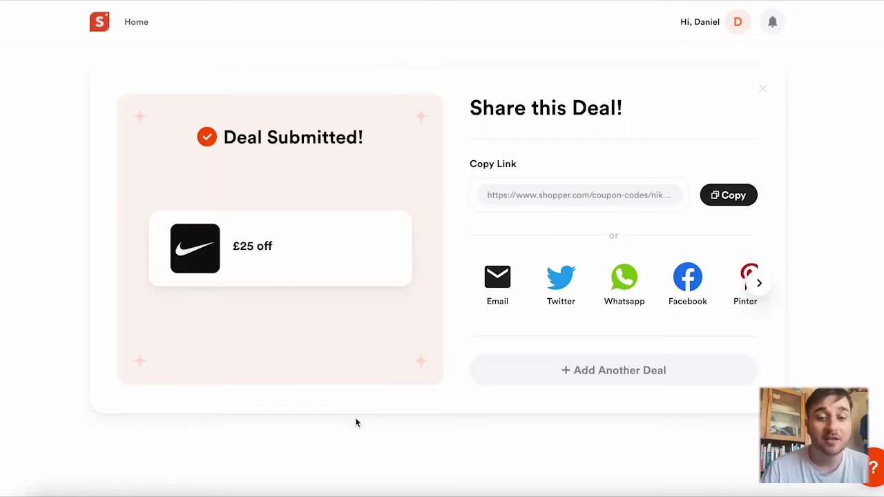
pyautogui.click(136, 22)
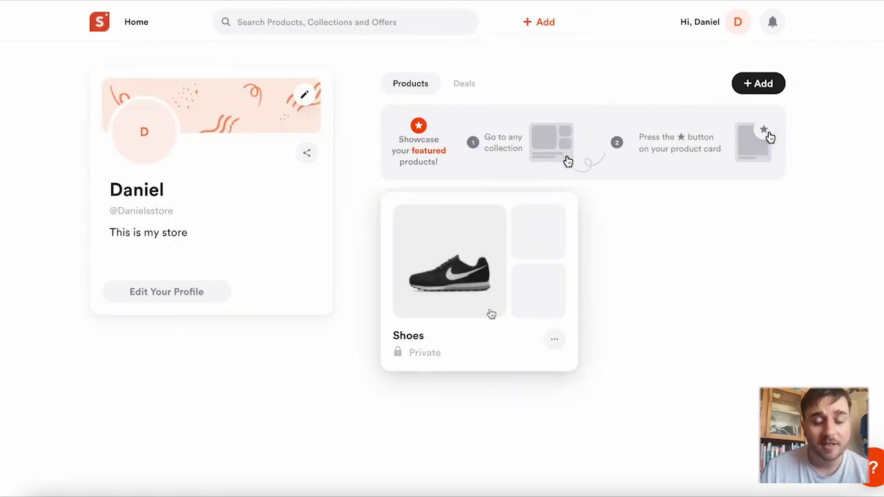
# Step: Review the submitted Nike deal and Nike UK coupon among the storefront's deals, and return to its products
pyautogui.click(465, 84)
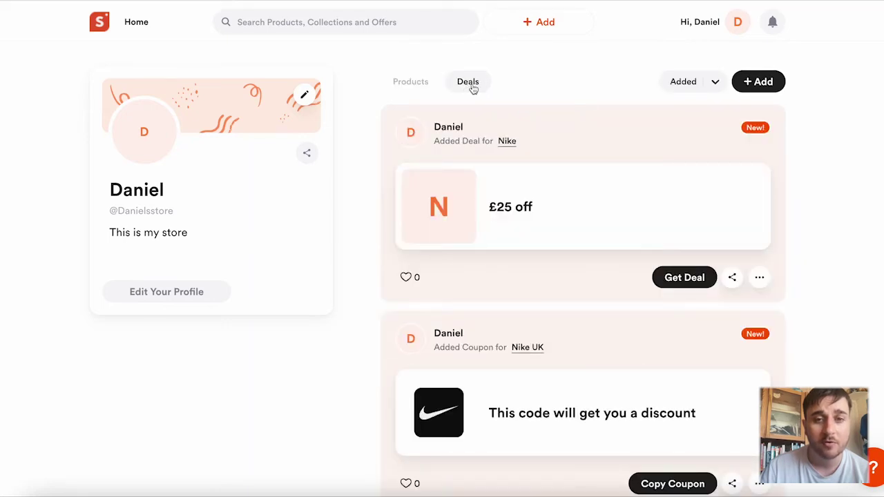
pyautogui.scroll(-1, 604, 96)
pyautogui.scroll(1, 604, 96)
pyautogui.scroll(-1, 554, 167)
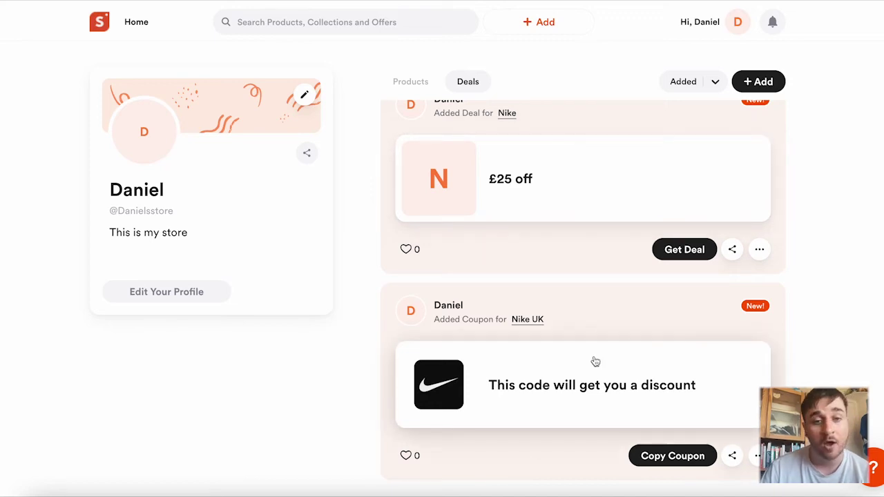
pyautogui.click(416, 82)
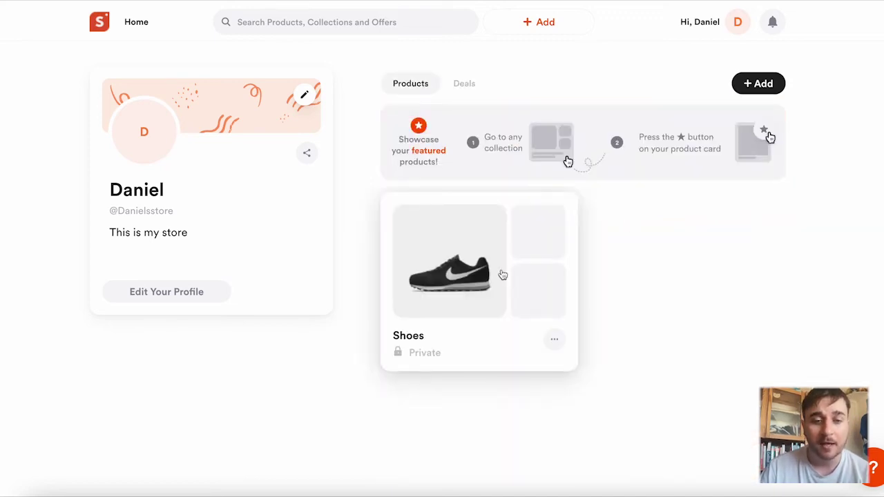
# Step: Open the Shoes collection and check the form for adding another product by URL
pyautogui.click(503, 275)
pyautogui.scroll(-2, 500, 417)
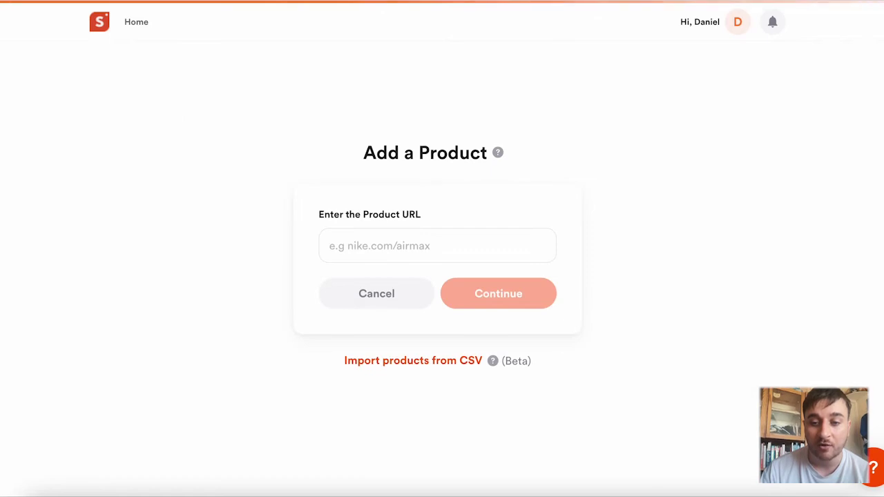
pyautogui.click(392, 250)
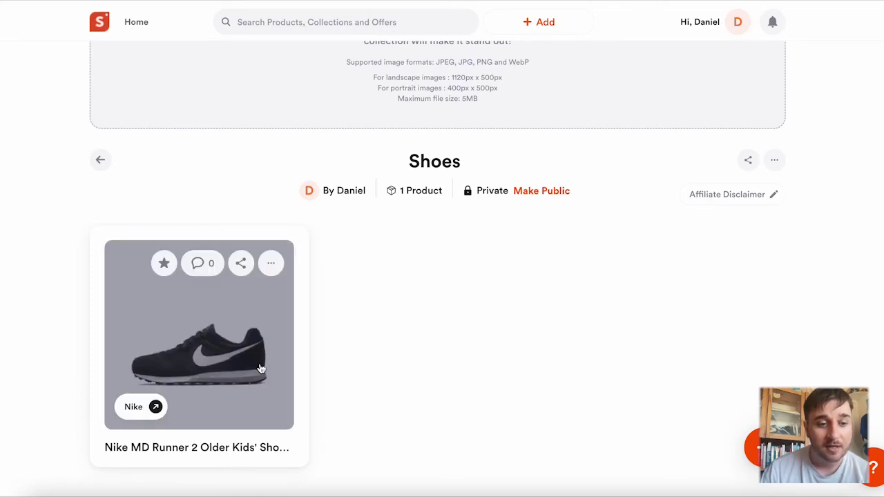
# Step: Try toggling the featured status of the Nike MD Runner 2 shoe and leave it as a featured product
pyautogui.click(166, 269)
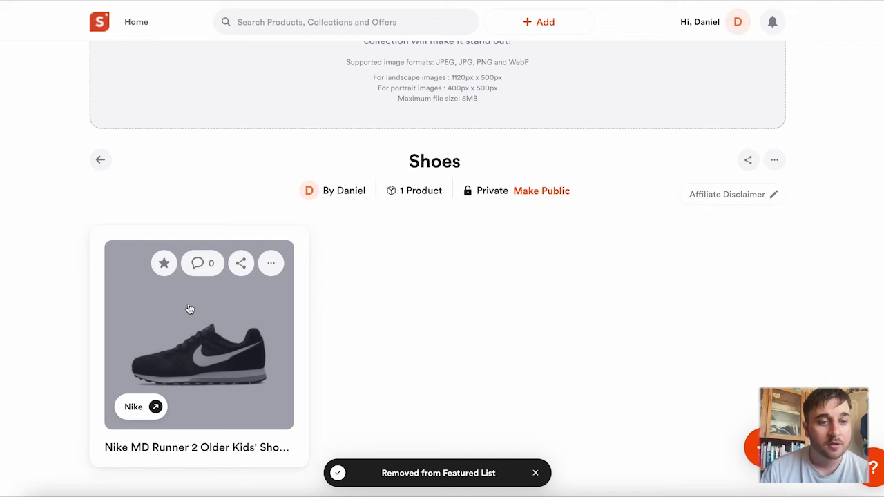
pyautogui.click(165, 264)
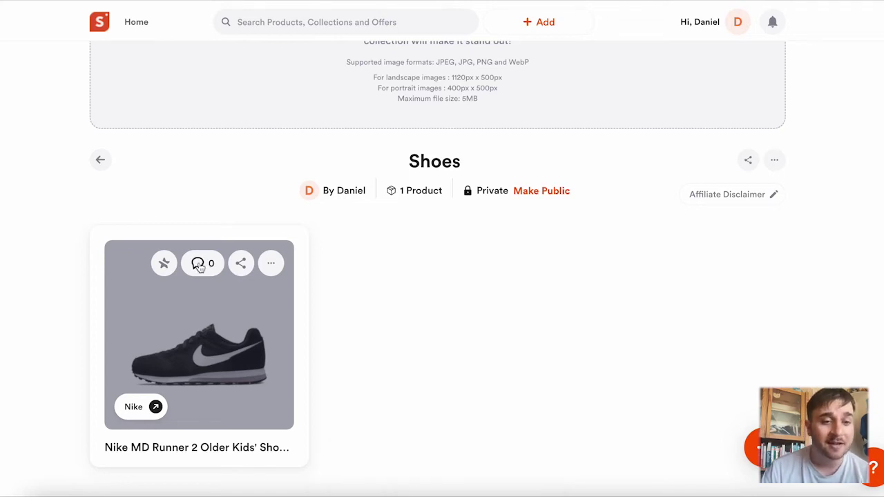
# Step: Open the Nike shoe's comment section and draft the comment "Add comment" without sending it
pyautogui.click(199, 267)
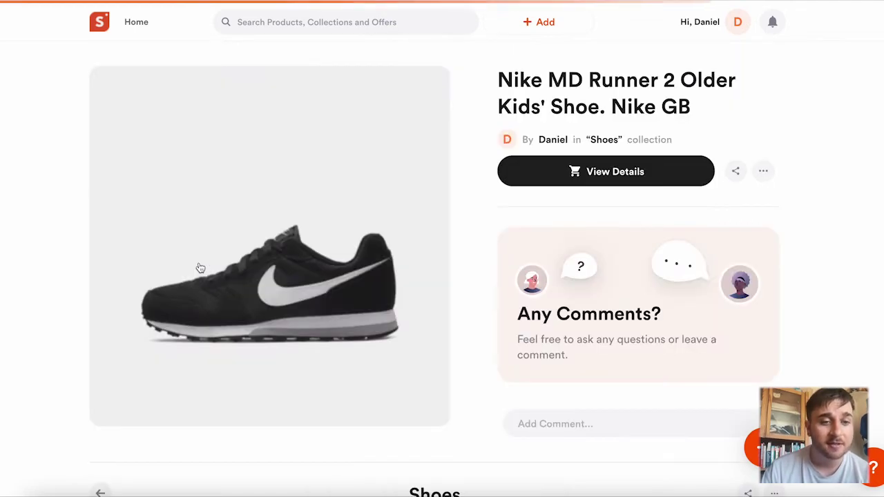
pyautogui.click(571, 423)
pyautogui.write('Add co')
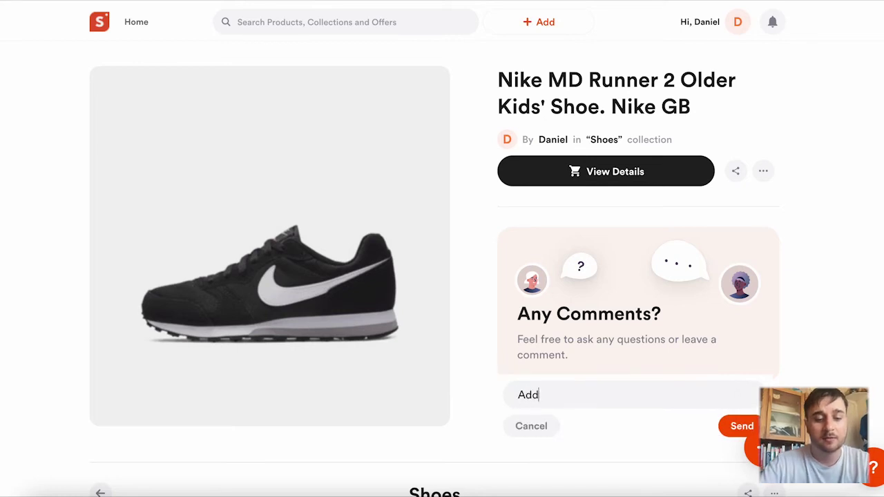
pyautogui.write('mment')
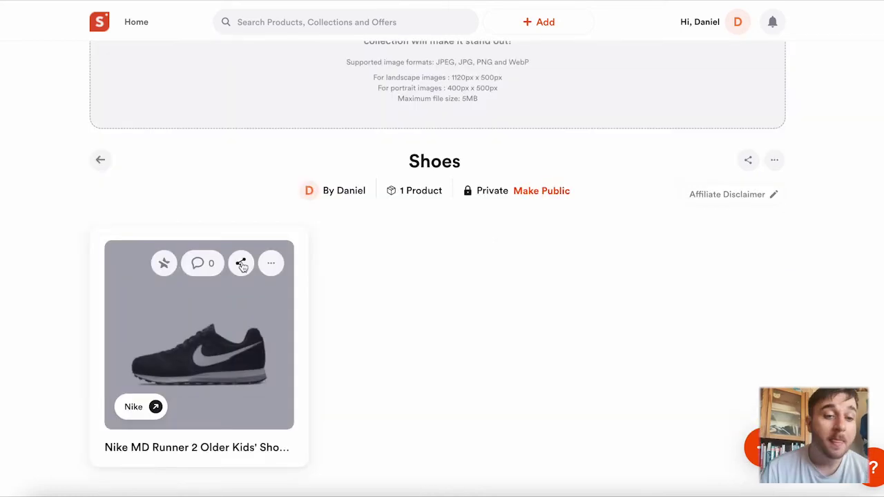
# Step: Check the Nike shoe's sharing options, and search the site for "Shoes" with all results shown
pyautogui.click(241, 264)
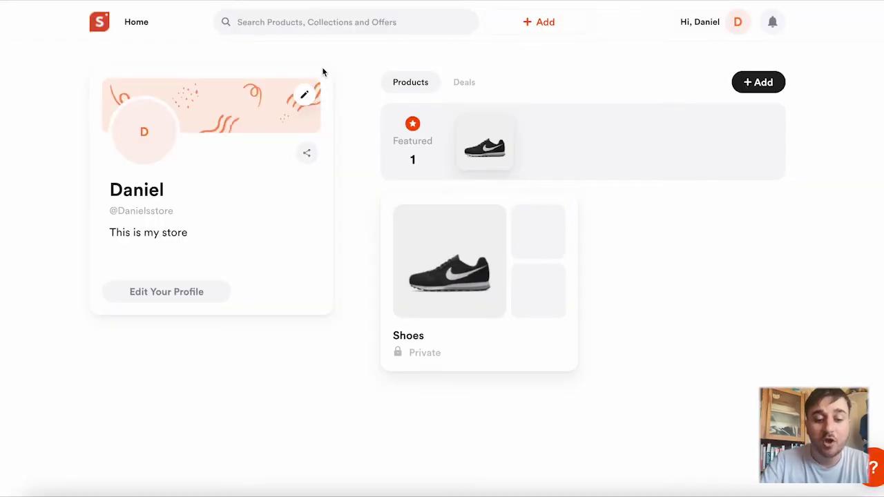
pyautogui.write('Shoes')
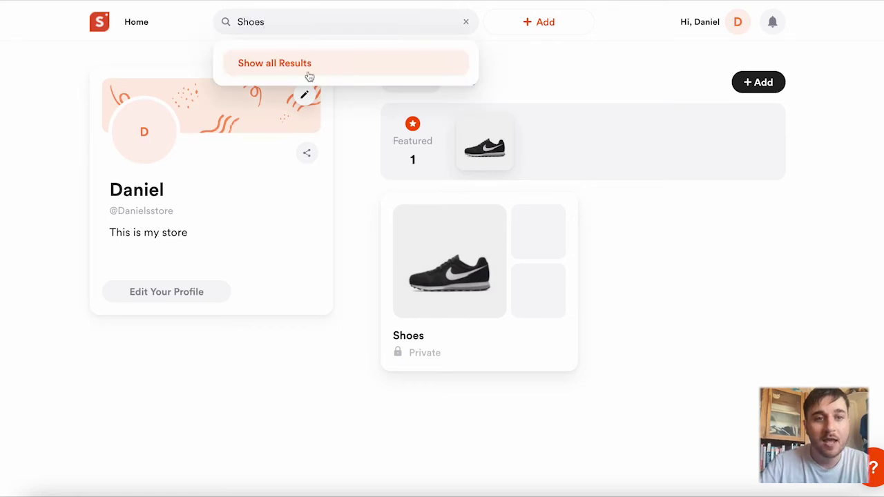
pyautogui.click(306, 69)
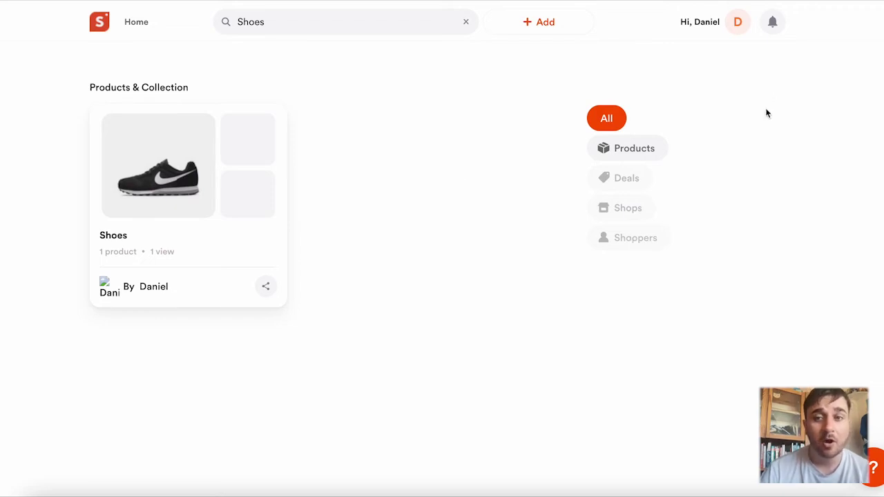
# Step: Check the notifications and the account options, and open the earnings report
pyautogui.click(774, 22)
pyautogui.click(735, 24)
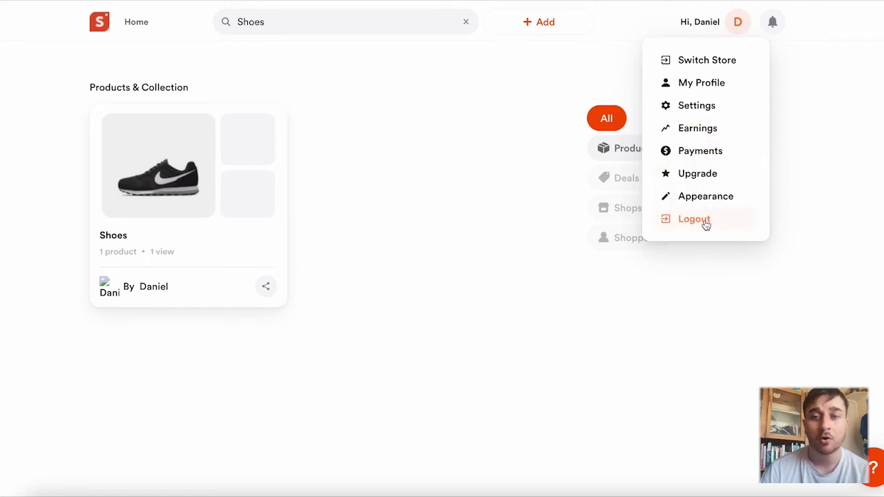
pyautogui.click(701, 131)
pyautogui.scroll(-1, 270, 82)
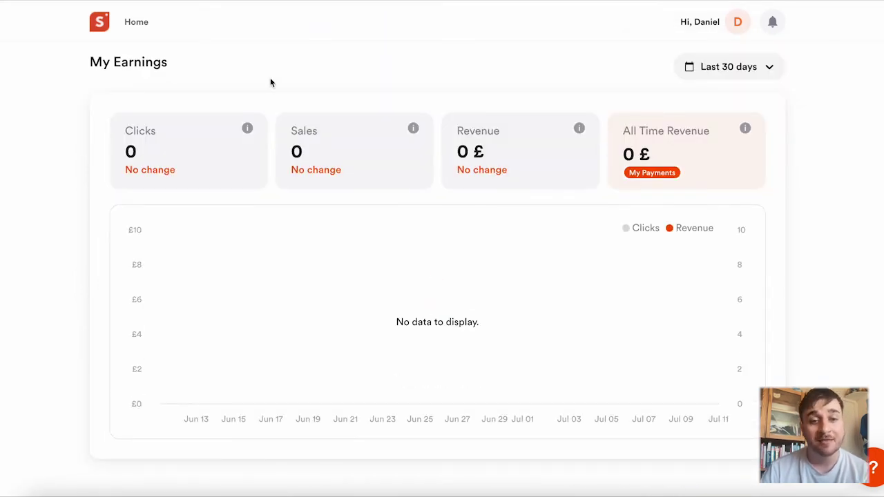
# Step: Try the Week range for the earnings report and select the Month range
pyautogui.click(768, 67)
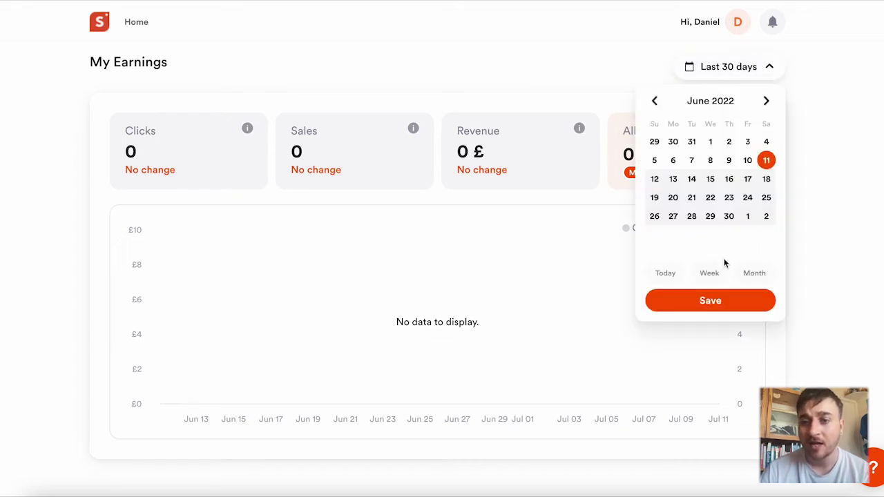
pyautogui.click(706, 275)
pyautogui.click(708, 273)
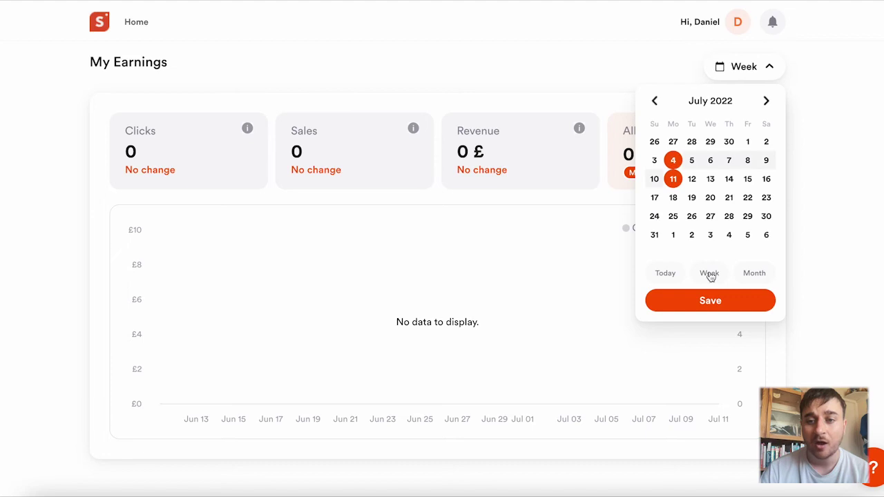
pyautogui.click(761, 278)
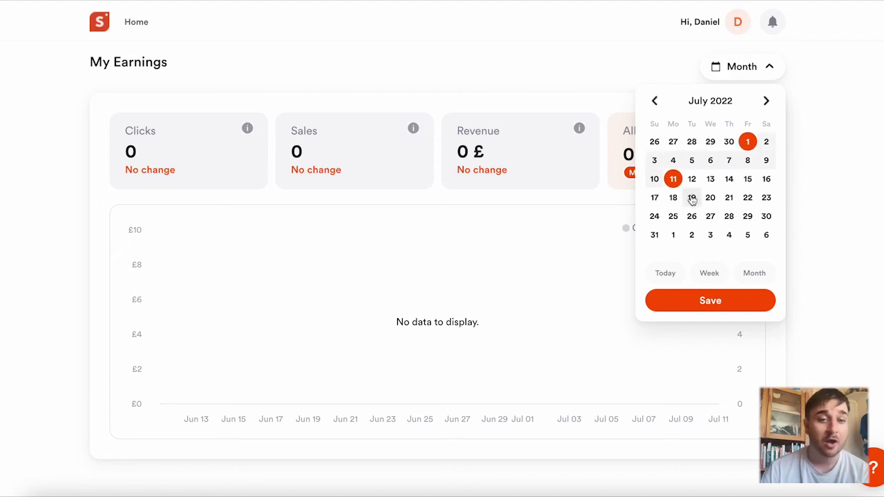
pyautogui.click(434, 39)
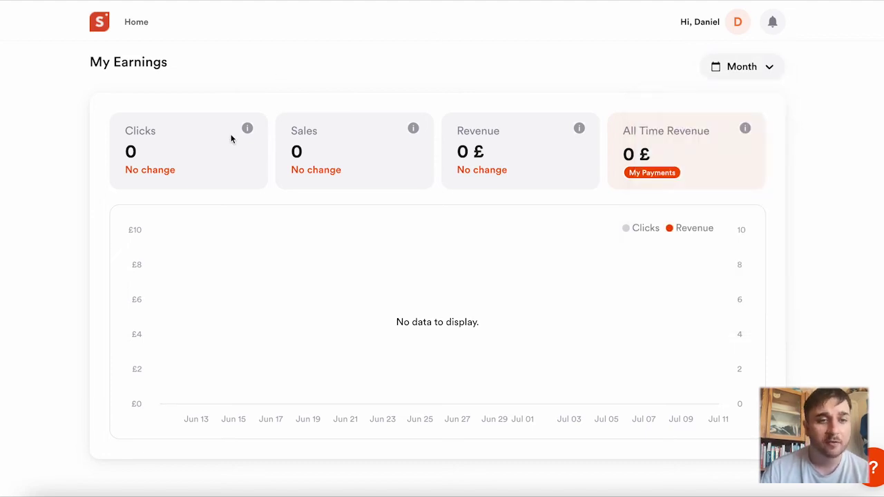
# Step: Read the explanations of the earnings figures, and open the payments page to read those of its summary figures
pyautogui.moveTo(250, 131)
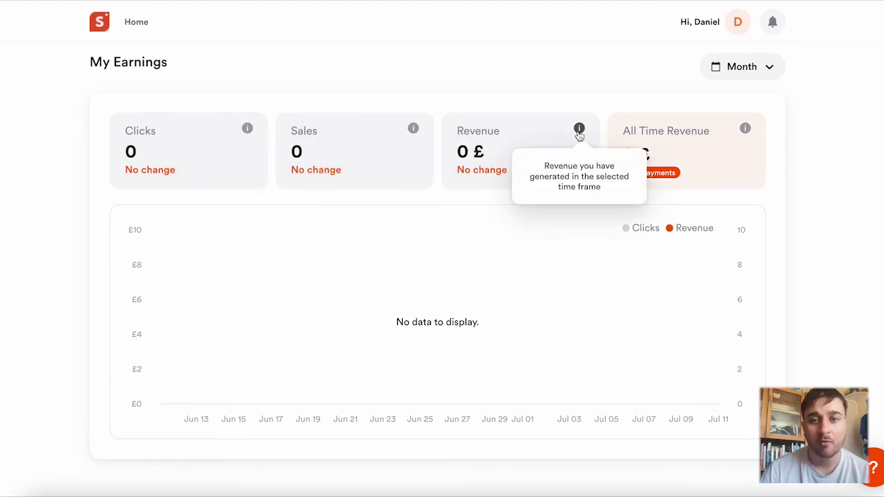
pyautogui.moveTo(746, 131)
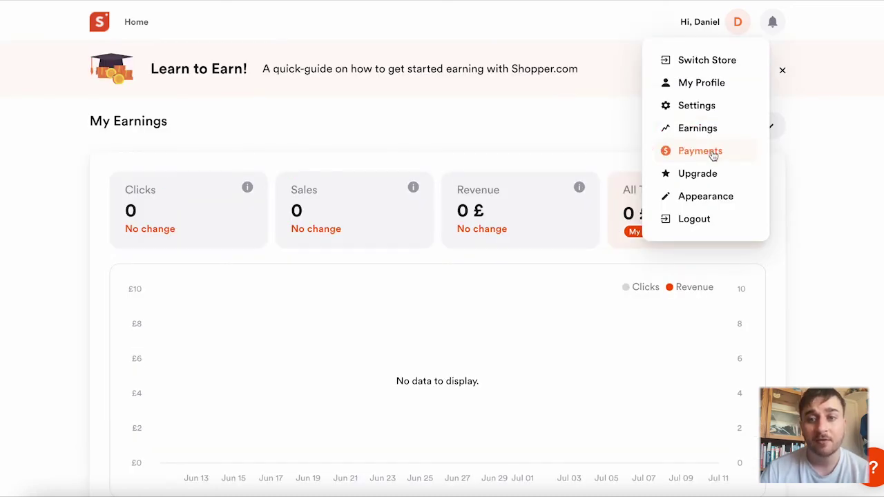
pyautogui.click(714, 153)
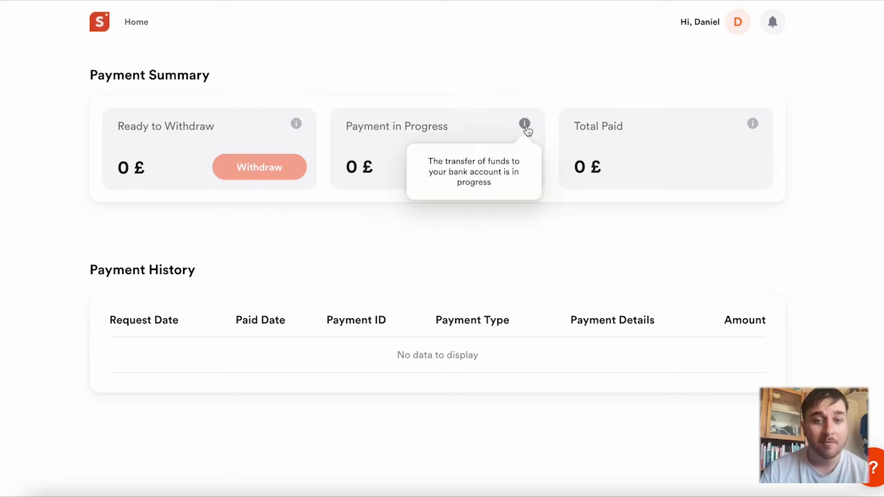
pyautogui.moveTo(754, 126)
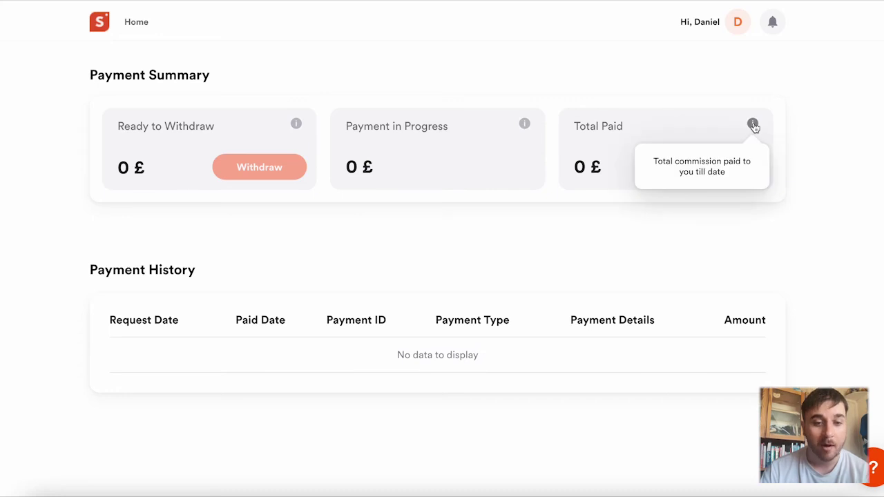
# Step: Open the store's appearance customization with its theme settings
pyautogui.click(737, 23)
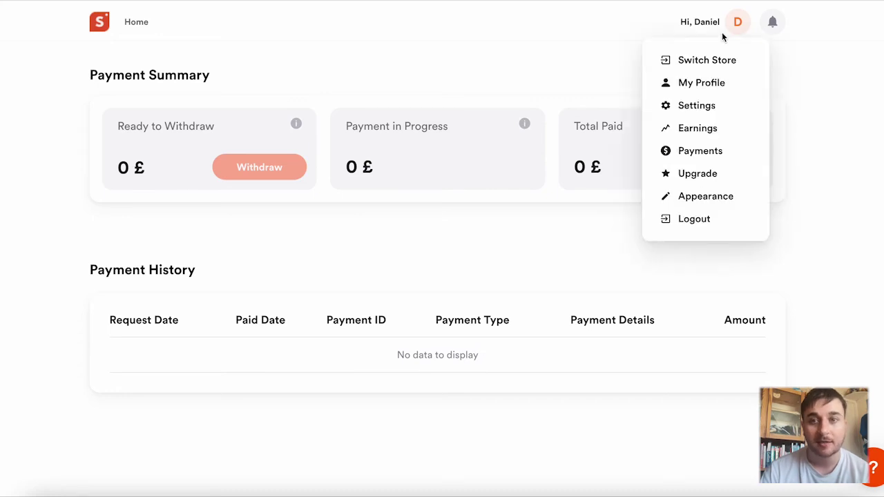
pyautogui.click(717, 199)
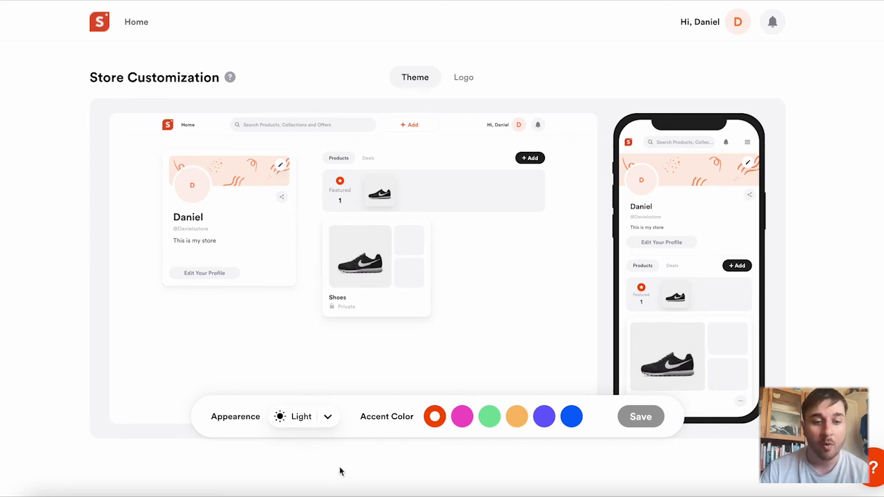
# Step: Set the store theme's appearance to Dark, and try the pink, green, orange and purple accent colors before selecting blue
pyautogui.click(329, 419)
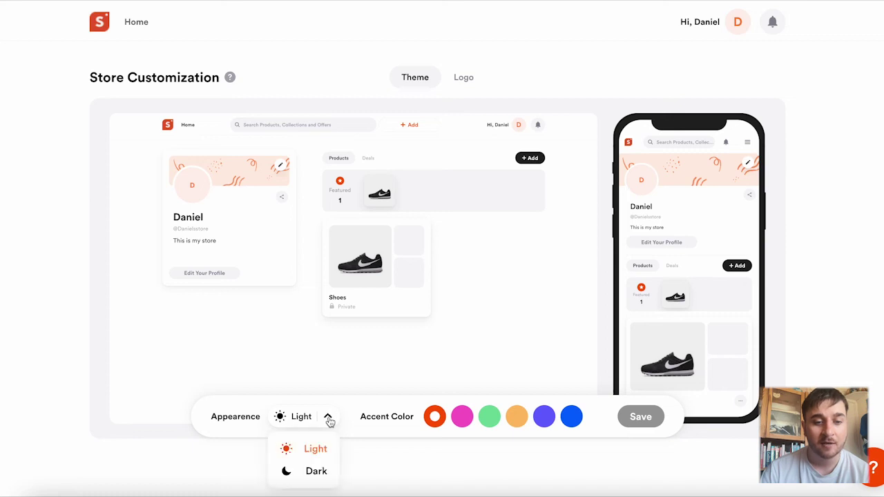
pyautogui.click(318, 472)
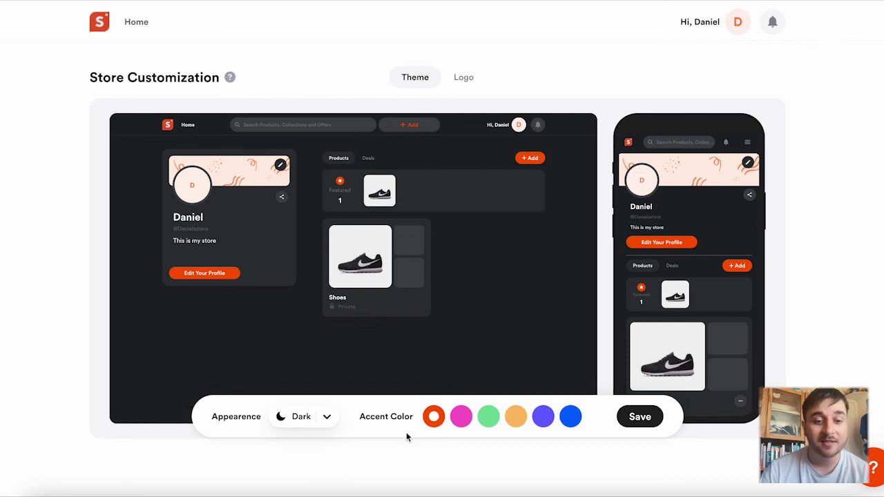
pyautogui.click(461, 416)
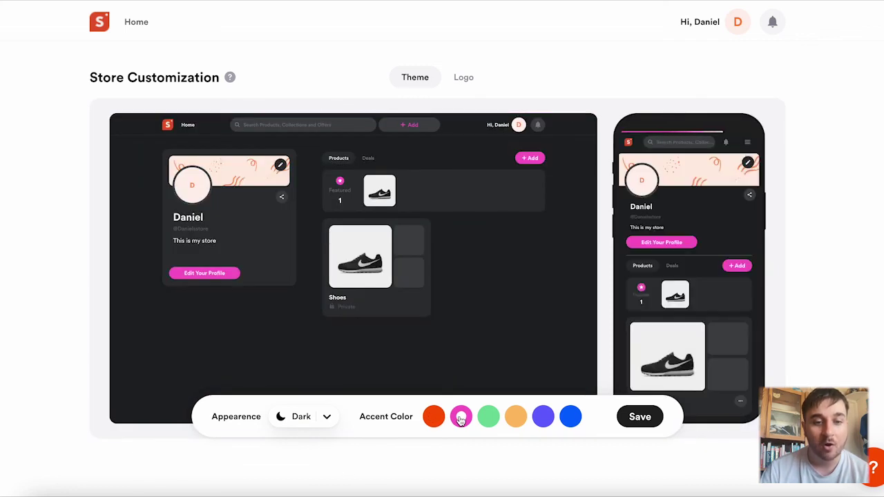
pyautogui.click(490, 419)
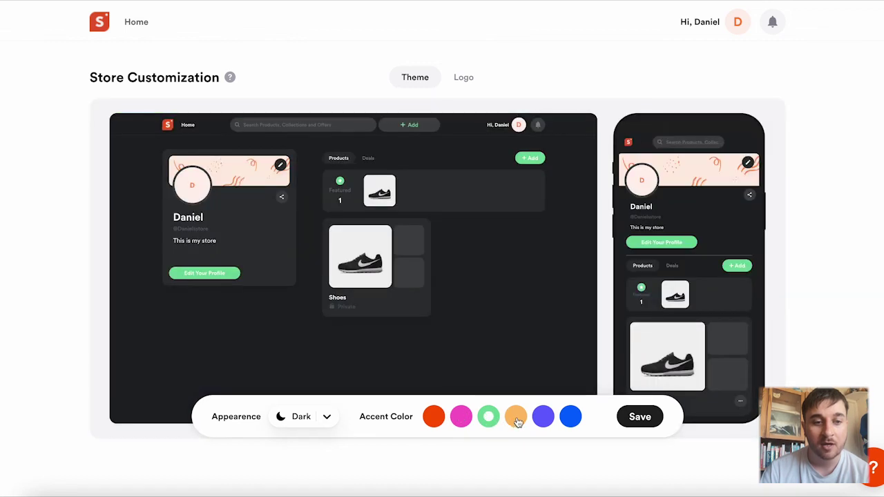
pyautogui.click(516, 419)
pyautogui.click(543, 417)
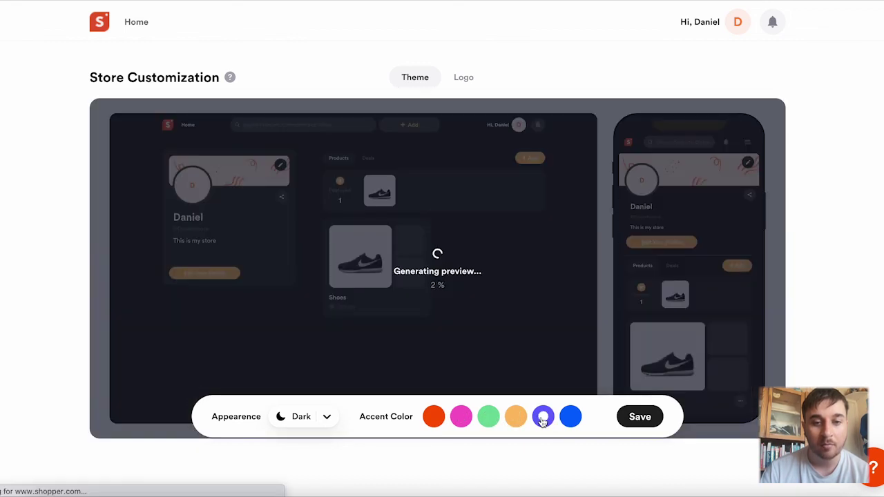
pyautogui.click(578, 419)
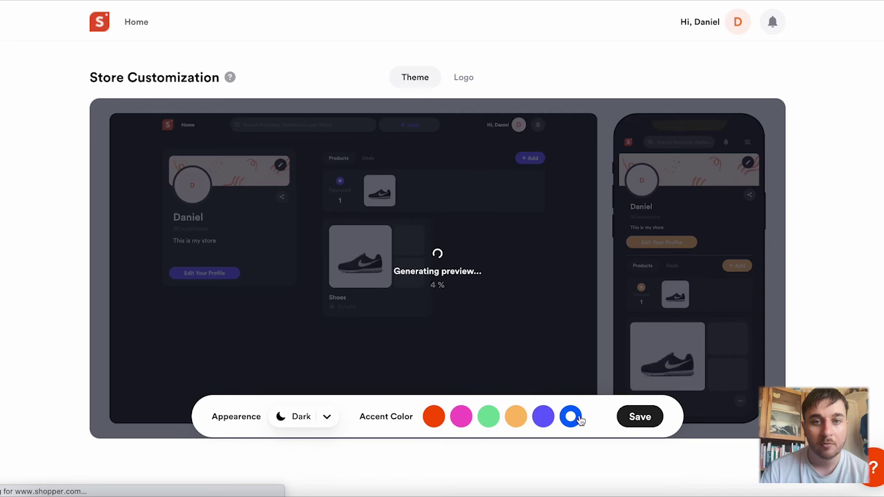
# Step: Open the store's logo customization to view the requirements for adding a logo
pyautogui.click(463, 79)
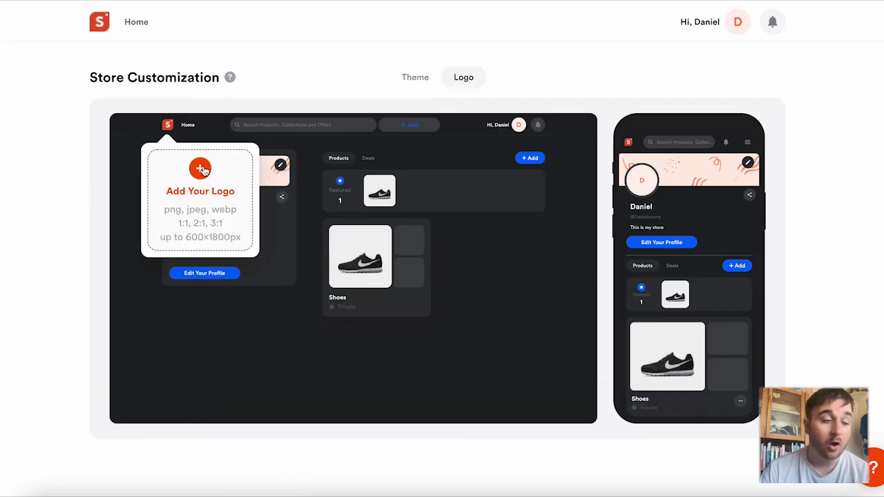